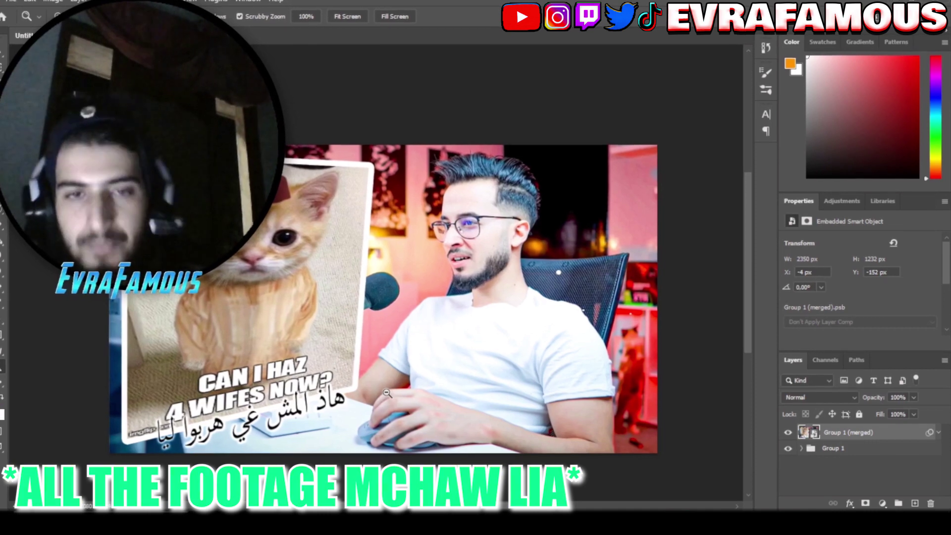
- Undo the layer merging and grouping, and move the Arabic caption slightly up to about Y 769 px
key(v)
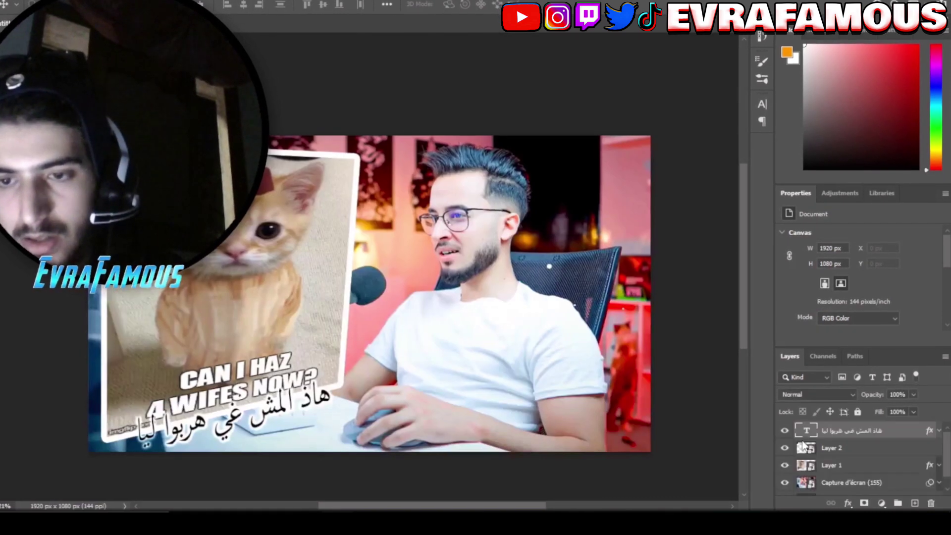
key(ctrl+z)
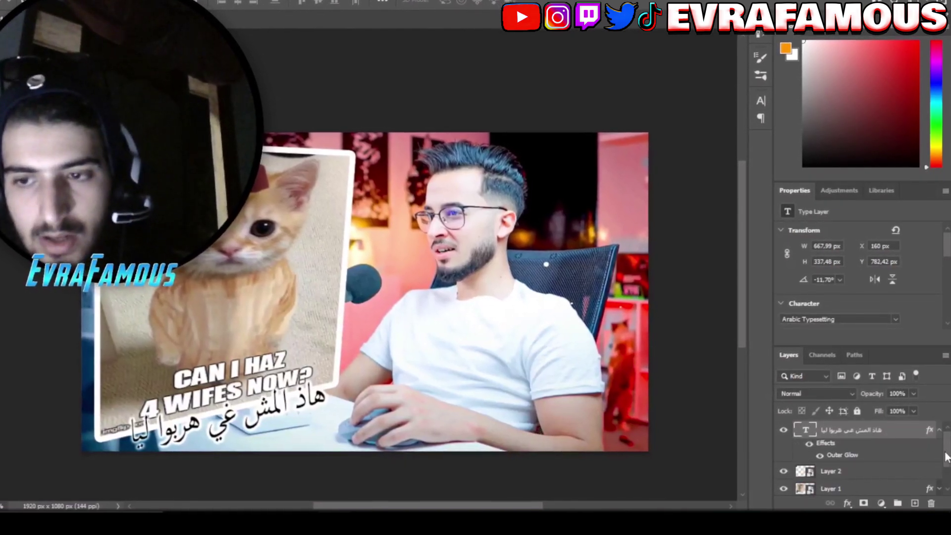
drag(946, 460, 948, 484)
scroll(941, 475, up, 2)
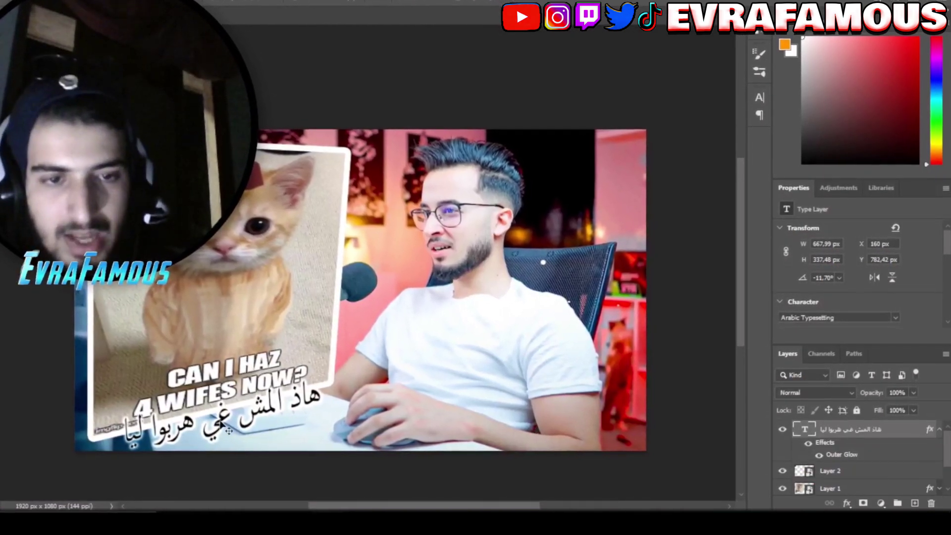
mouse_move(233, 411)
mouse_down()
mouse_move(240, 403)
mouse_move(233, 406)
mouse_up()
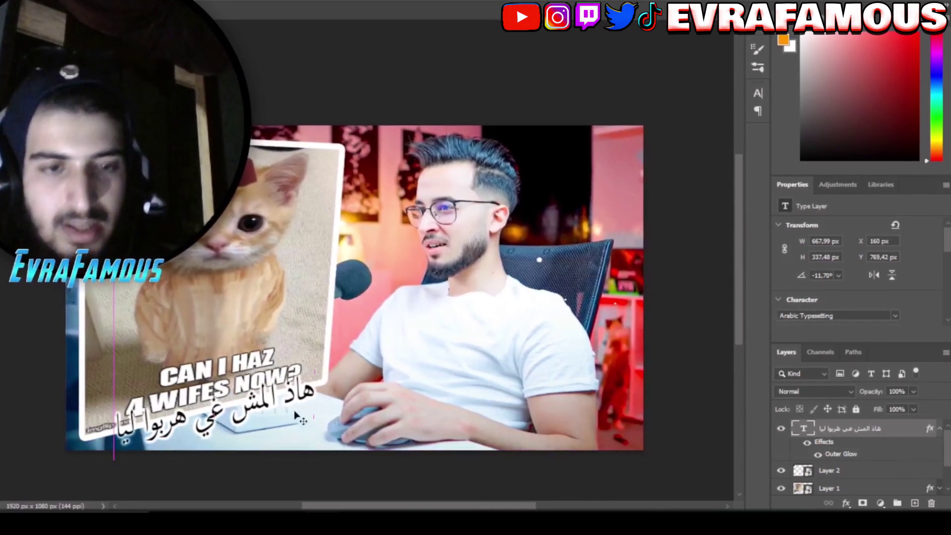
- Try a red (ff0000) outer glow on the Arabic caption's text layer
click(931, 429)
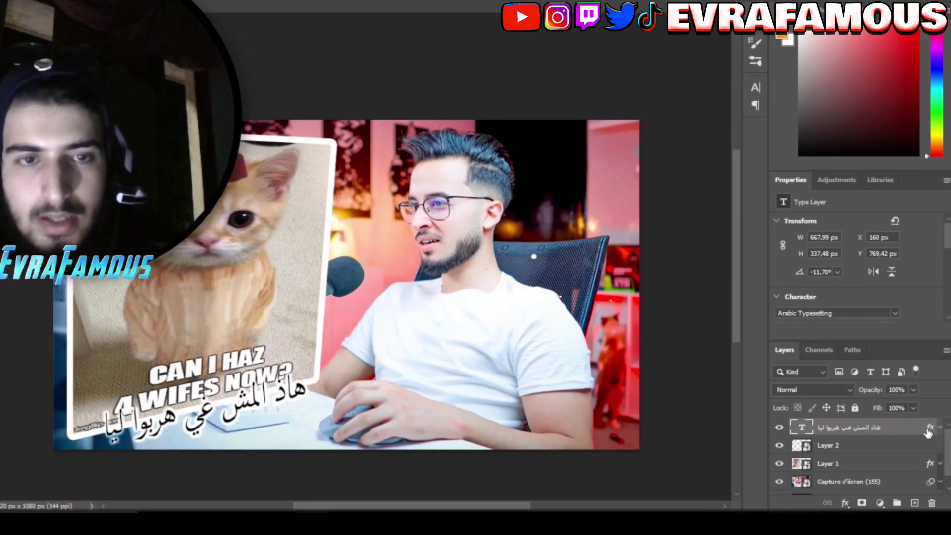
double_click(930, 429)
click(474, 306)
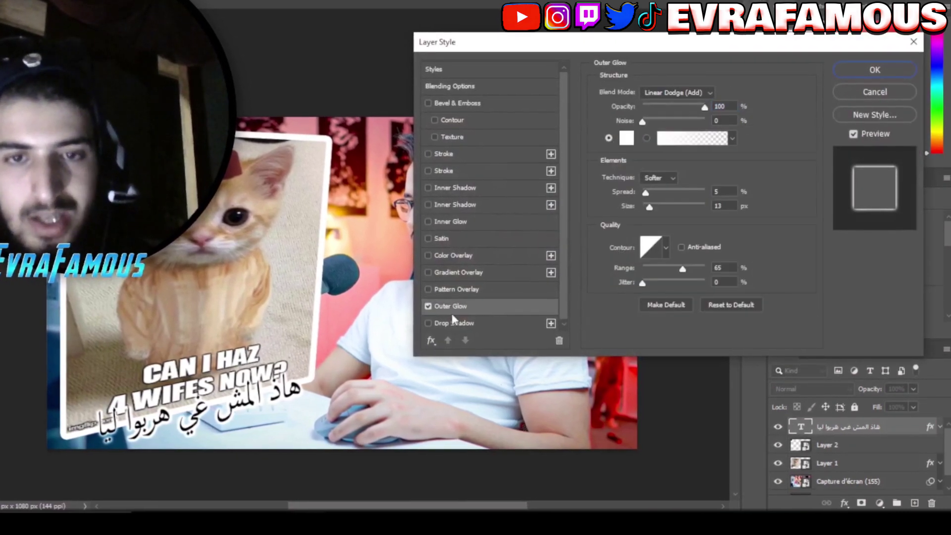
click(623, 134)
text(ff0000)
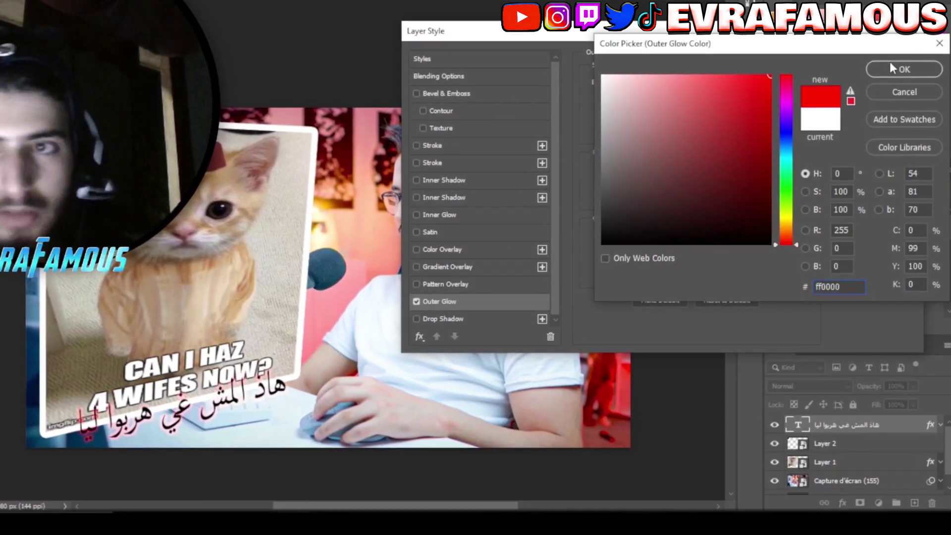
click(892, 67)
click(890, 65)
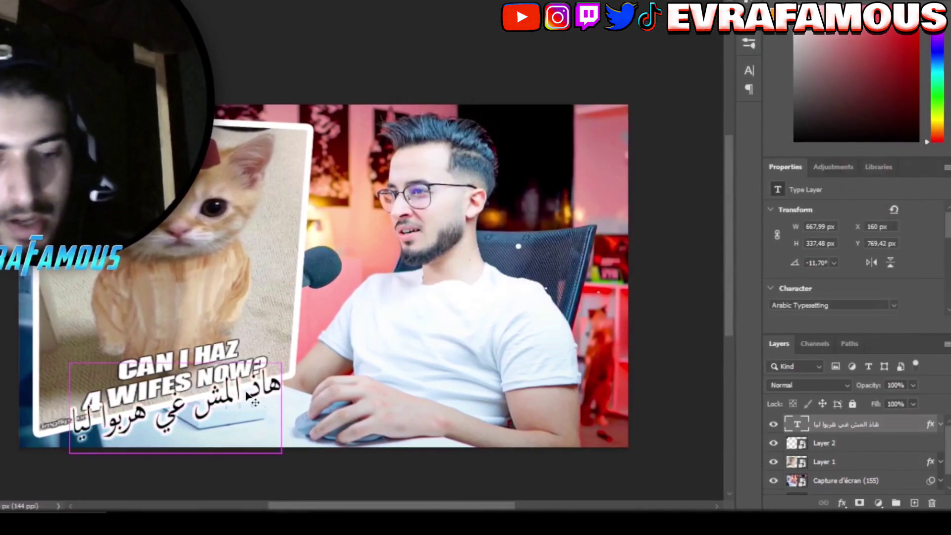
- Try to reposition and resize the cat meme picture on Layer 1 with Free Transform
click(497, 295)
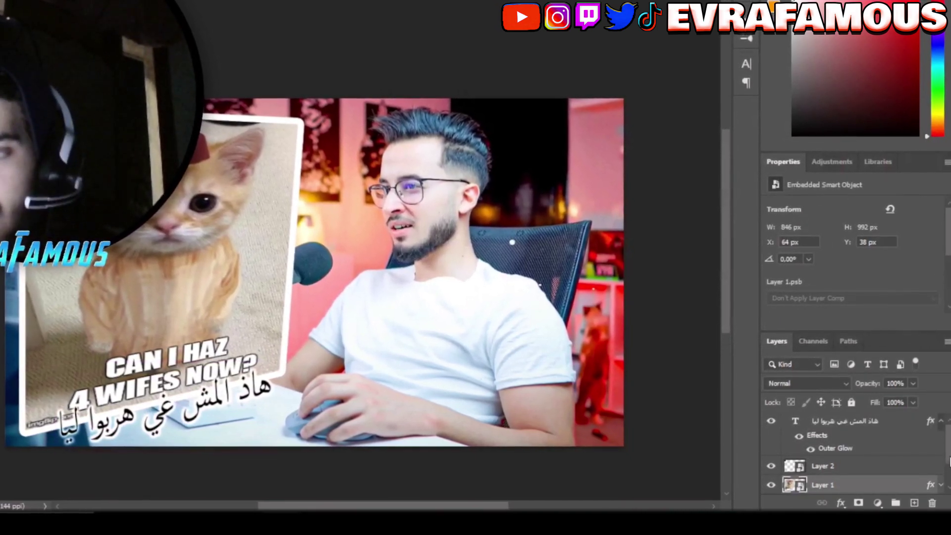
scroll(930, 485, down, 1)
mouse_move(191, 248)
mouse_down()
mouse_move(164, 290)
mouse_move(183, 251)
mouse_up()
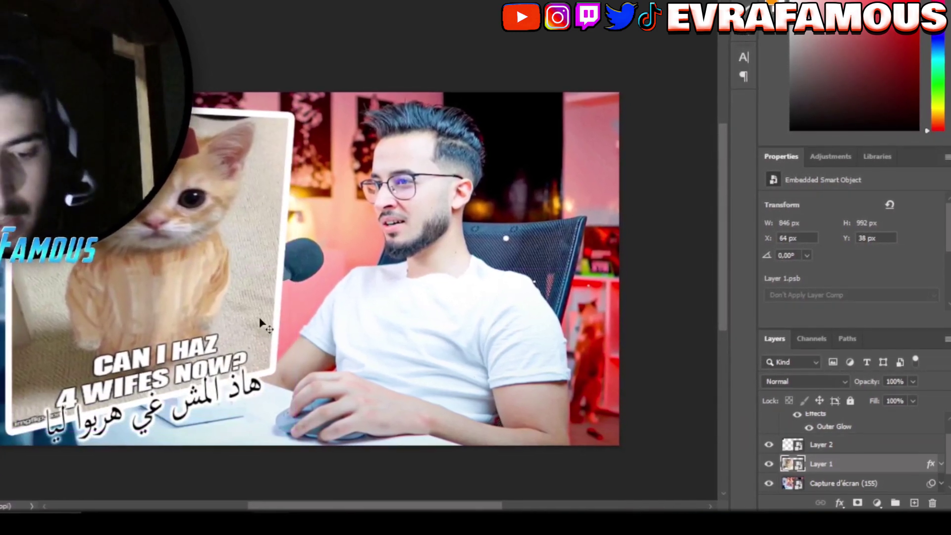
key(ctrl+t)
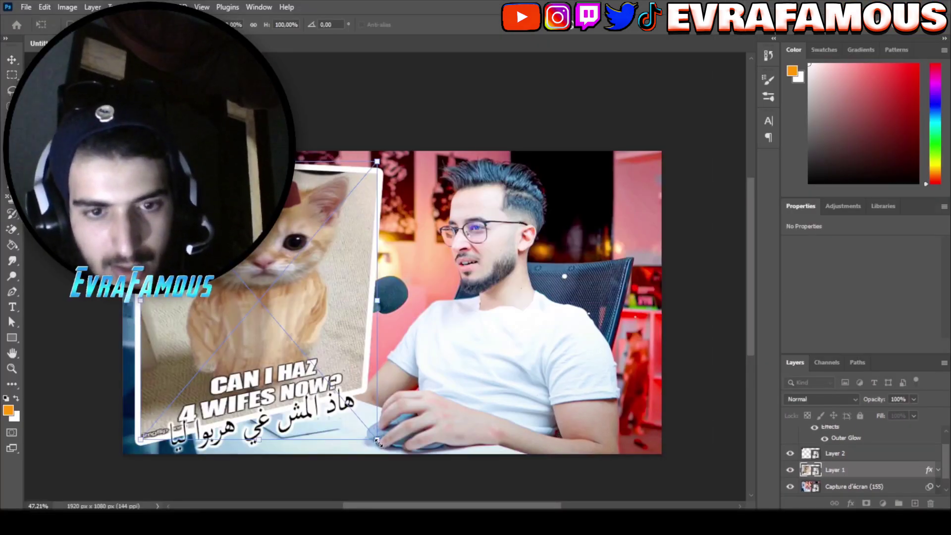
drag(379, 446, 373, 379)
key(Return)
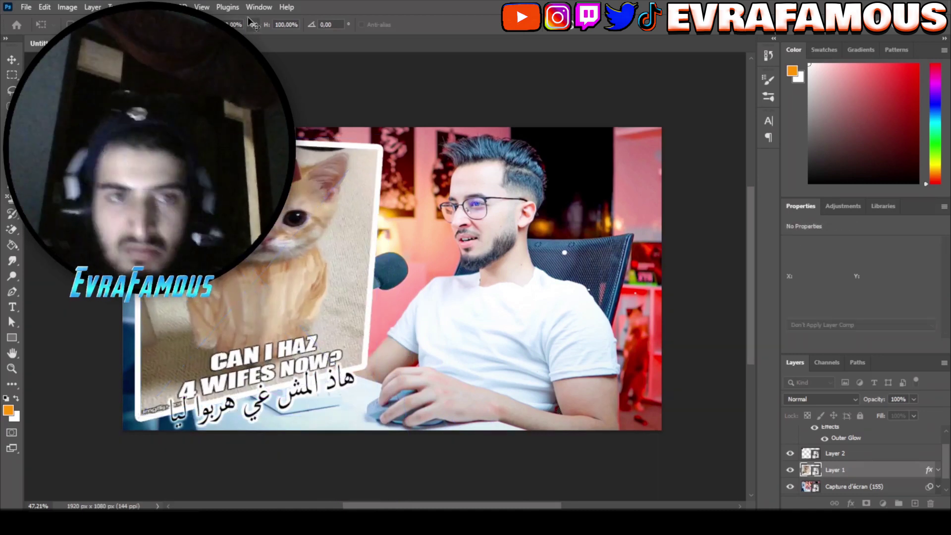
- Move Layer 2 into the upper-left corner of the canvas, at X 10 px and Y 10 px
click(852, 453)
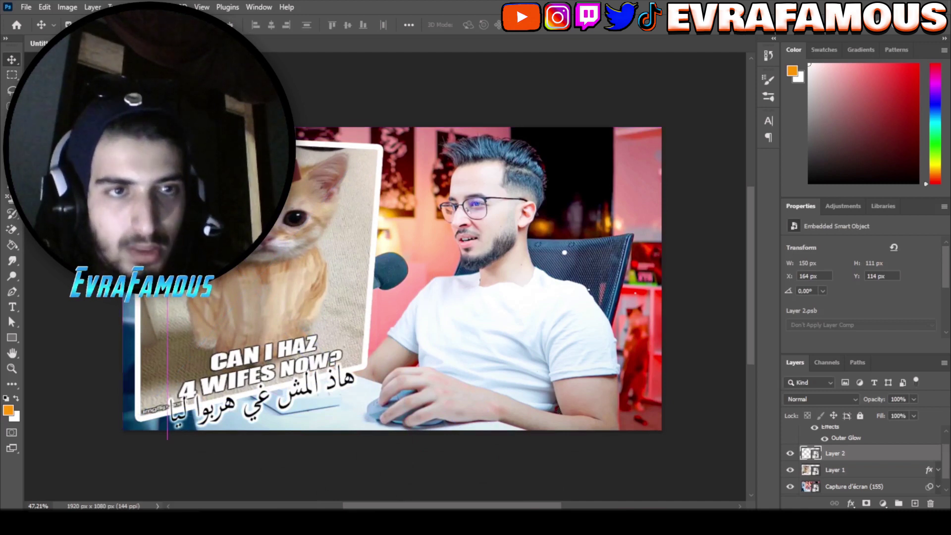
drag(190, 175, 168, 179)
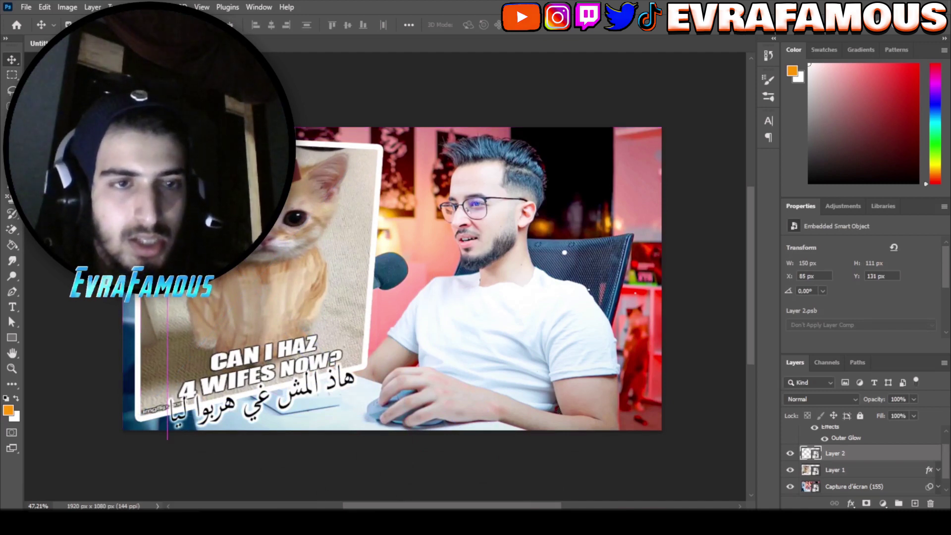
click(15, 230)
right_click(14, 231)
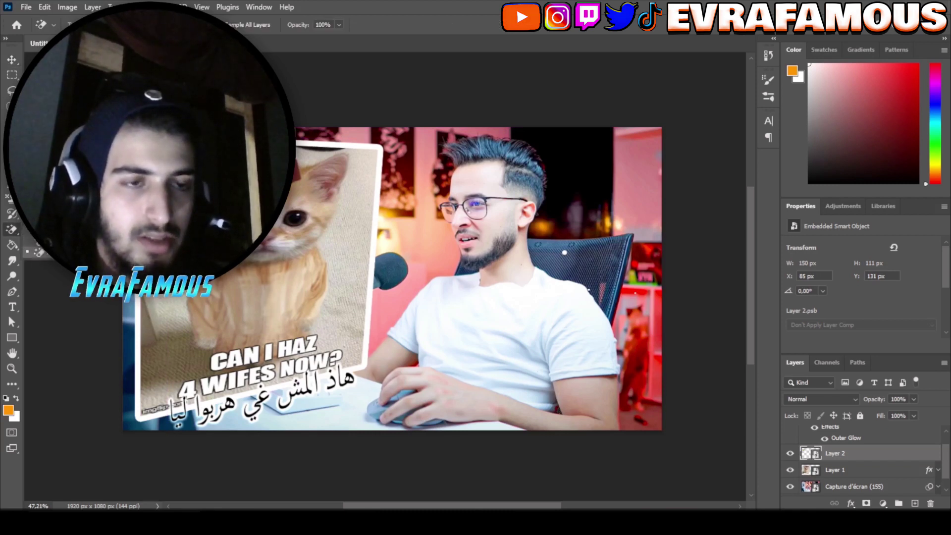
click(40, 252)
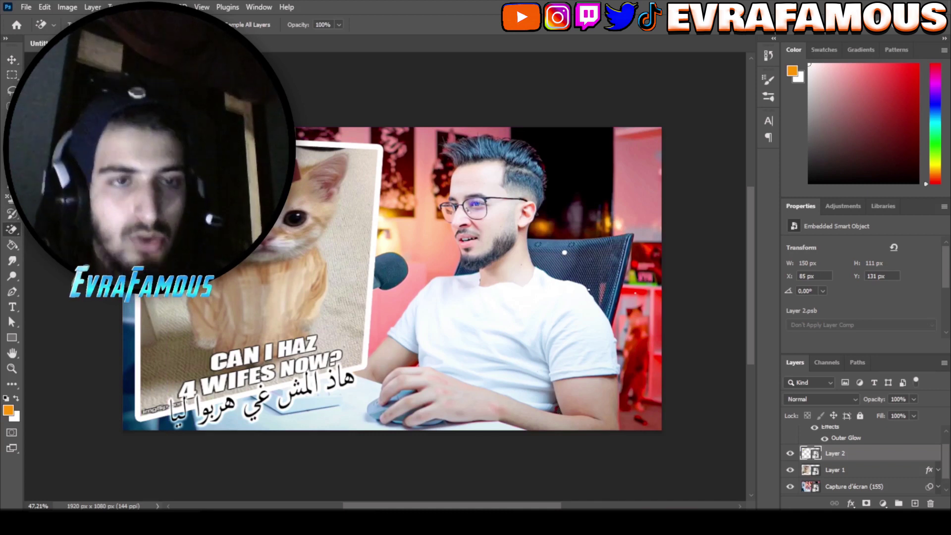
key(v)
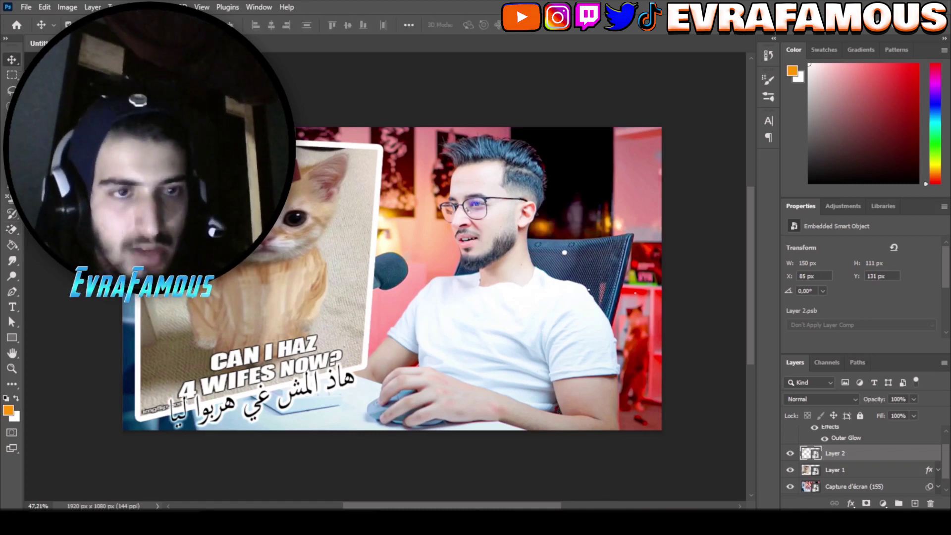
drag(168, 179, 146, 145)
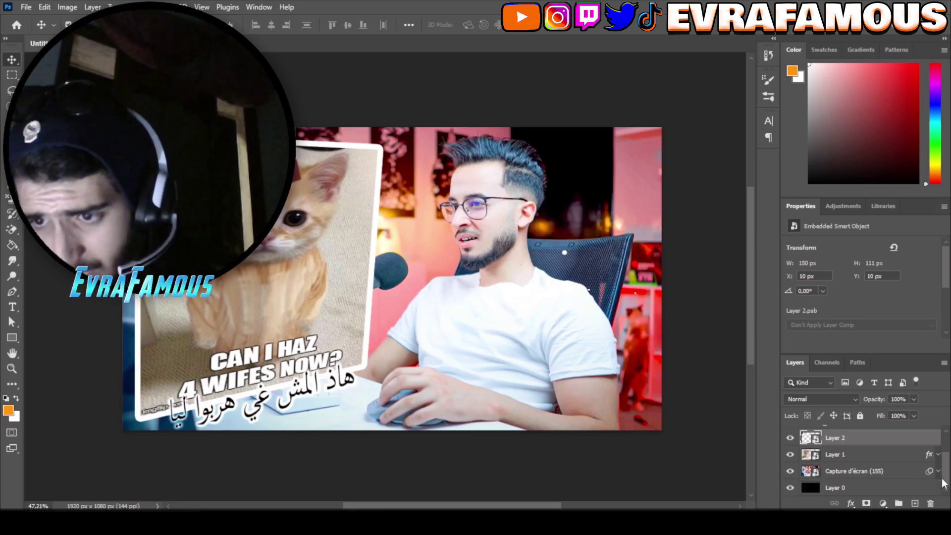
- Disable the smart filters on the Capture d'écran (155) layer
scroll(936, 469, down, 1)
right_click(930, 471)
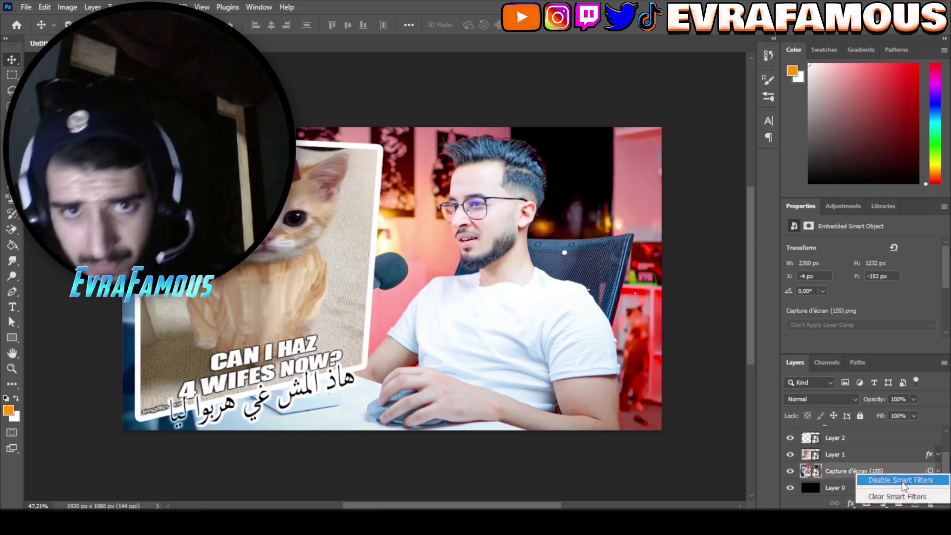
click(906, 481)
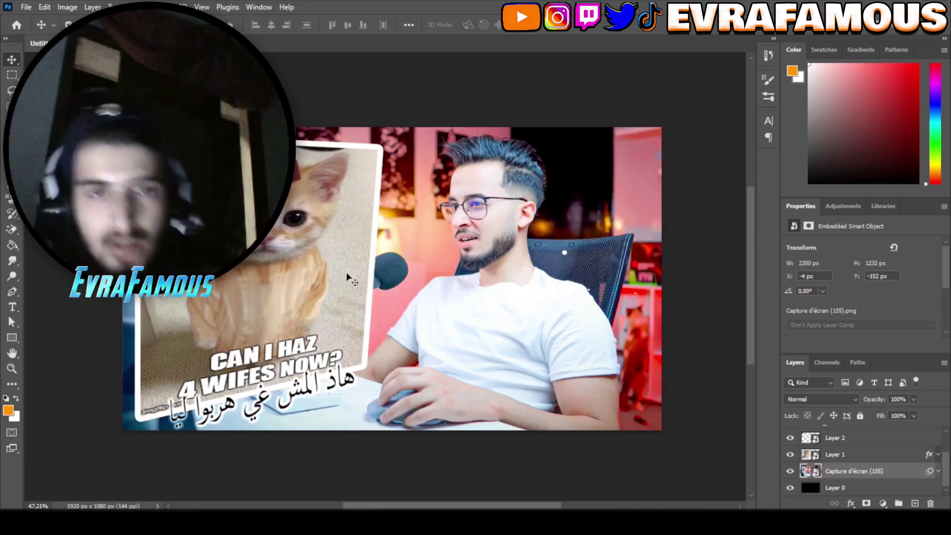
- Copy the smart filters from the Capture d'écran (155) layer onto the cat picture on Layer 1
drag(940, 456, 945, 439)
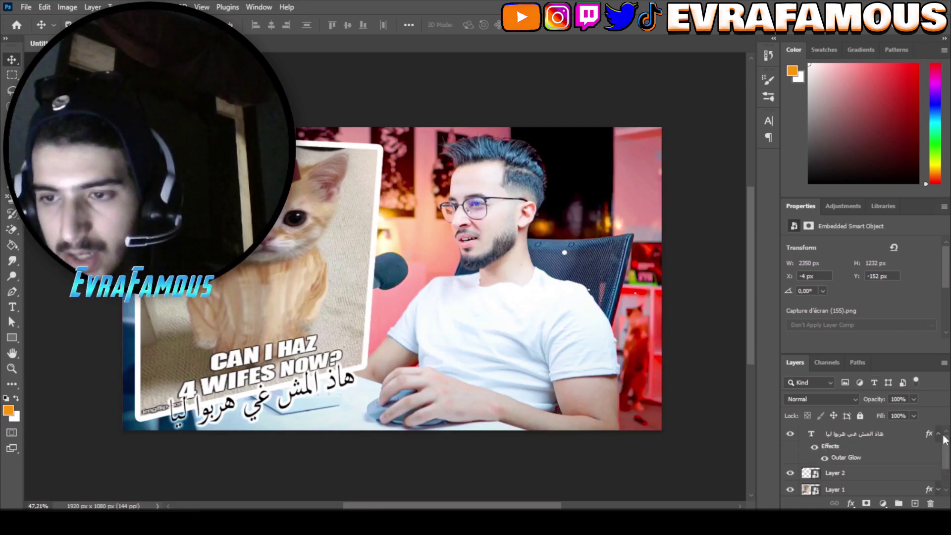
click(938, 435)
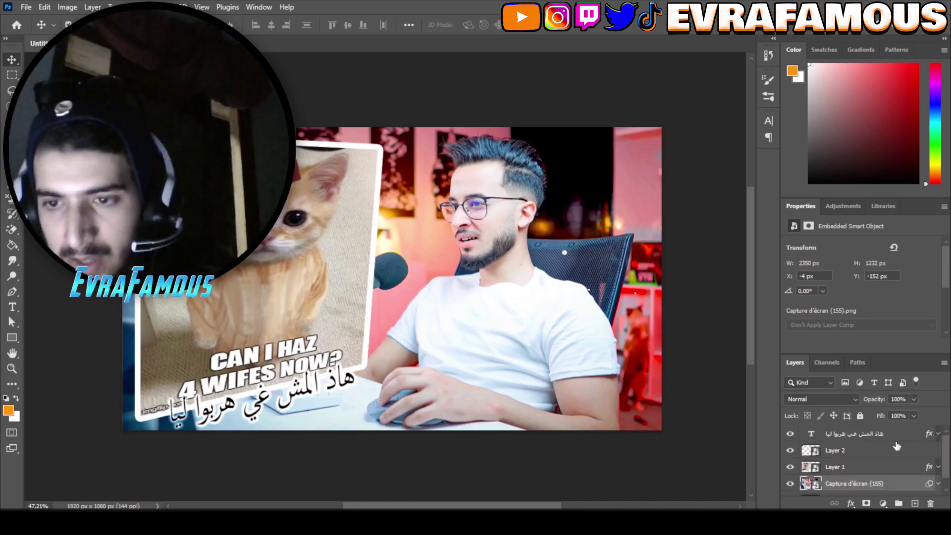
click(719, 440)
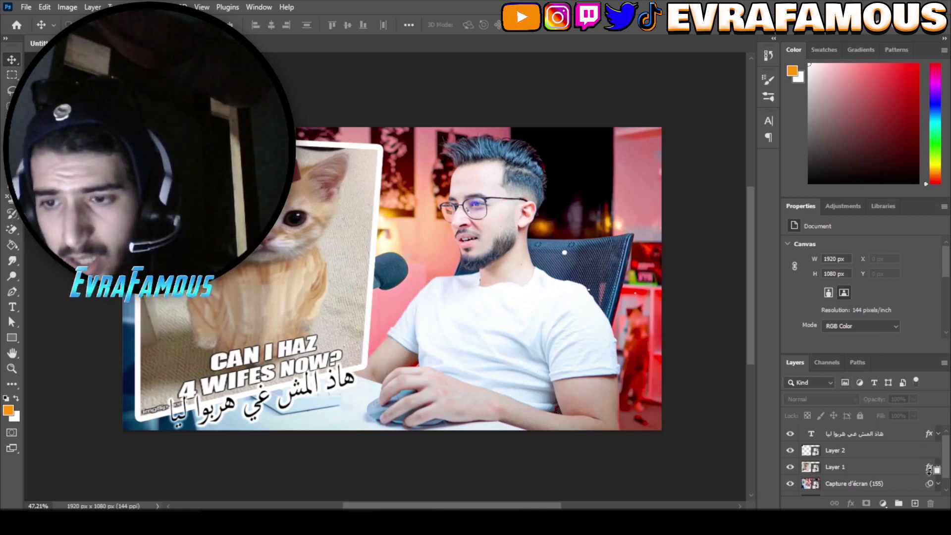
drag(927, 471, 368, 350)
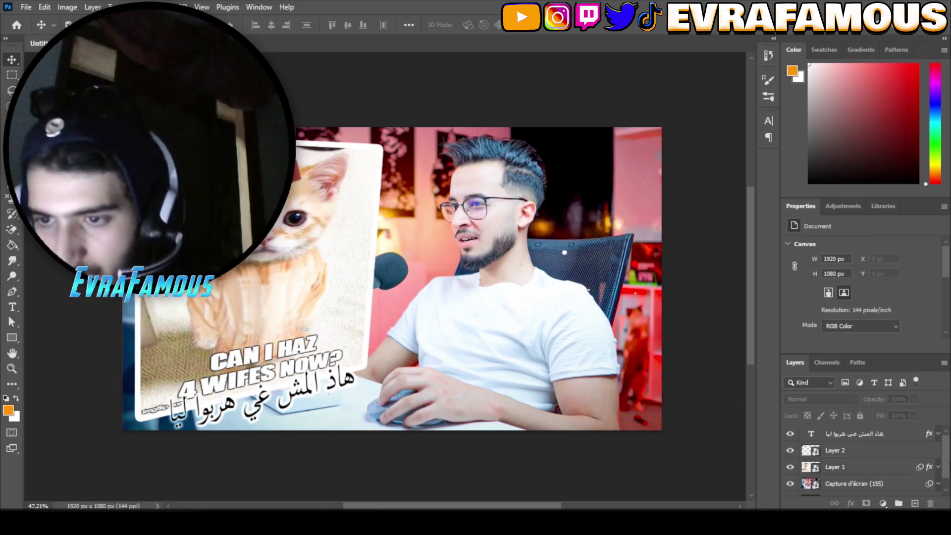
- Step back through the recent edits to compare the earlier versions, and restore them up to the filtered cat picture
scroll(862, 461, down, 1)
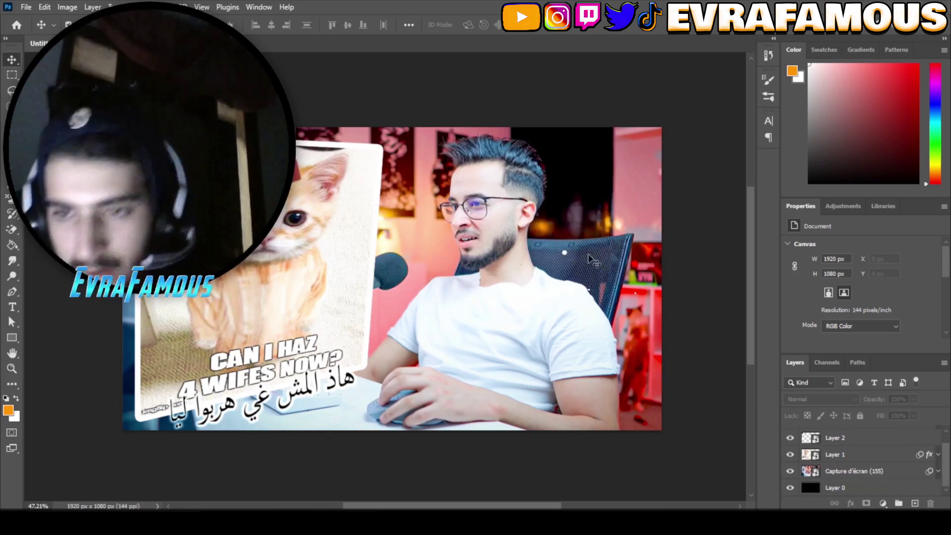
scroll(920, 432, up, 1)
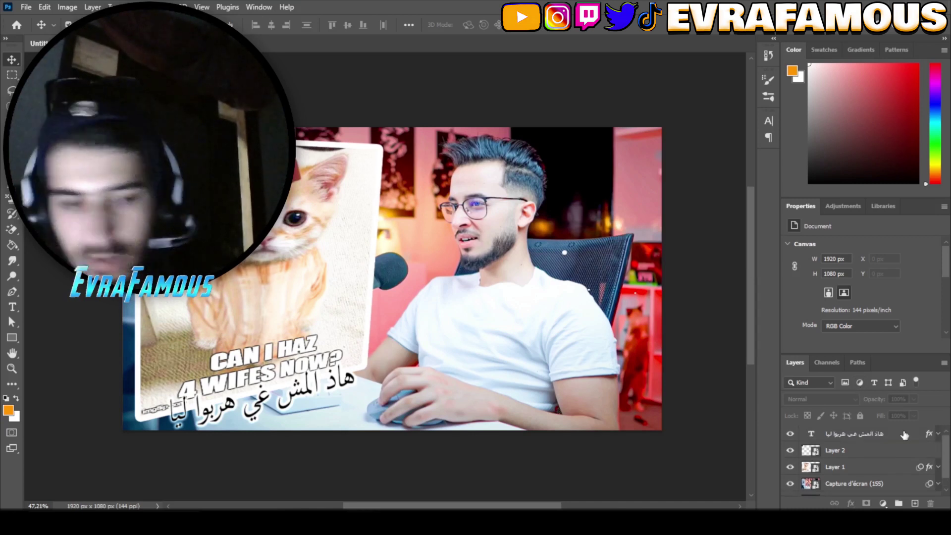
key(ctrl+z)
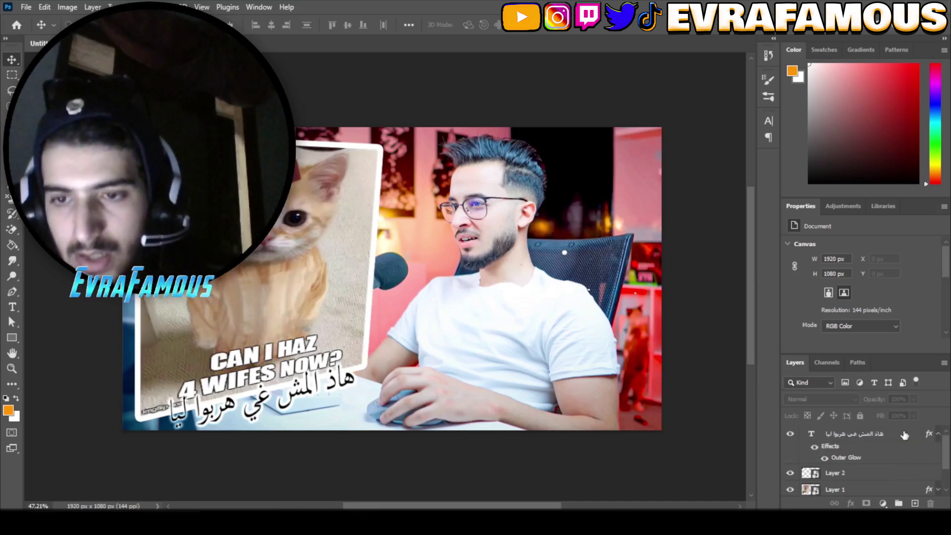
key(ctrl+z)
key(ctrl+z)
key(ctrl+z)
key(ctrl+z)
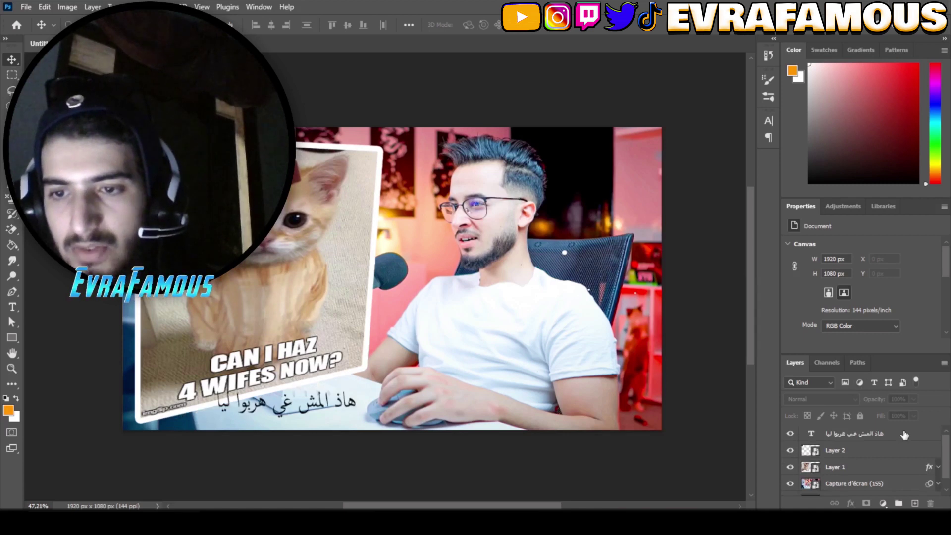
key(ctrl+shift+z)
key(ctrl+shift+z)
key(ctrl+shift+z)
key(ctrl+shift+z)
key(ctrl+shift+z)
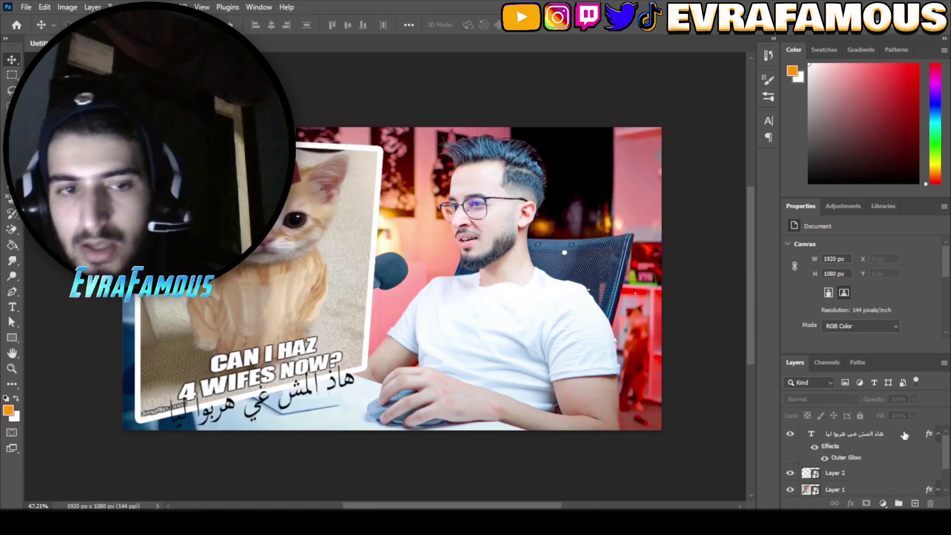
key(ctrl+shift+z)
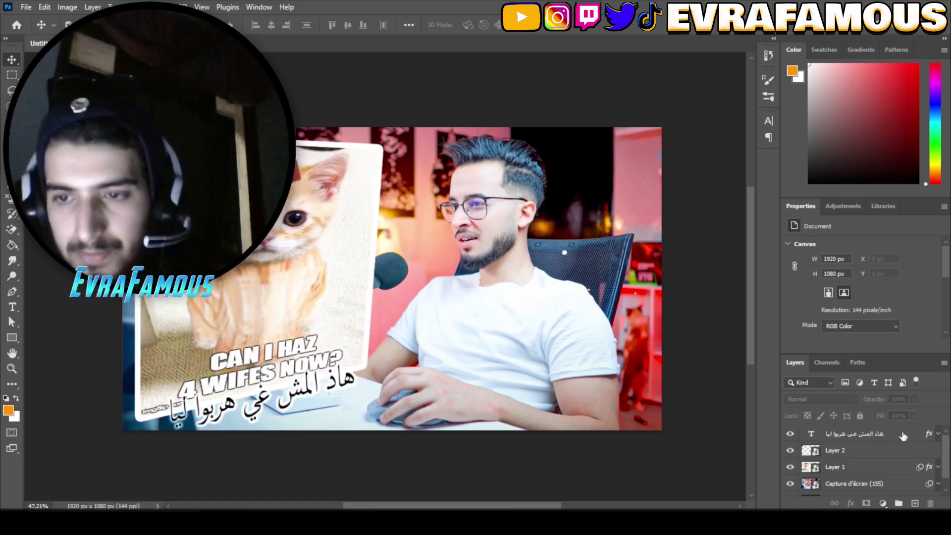
- Put all layers, from the Arabic caption down to Layer 0, into one group
click(898, 439)
ctrl+click(879, 450)
ctrl+click(884, 465)
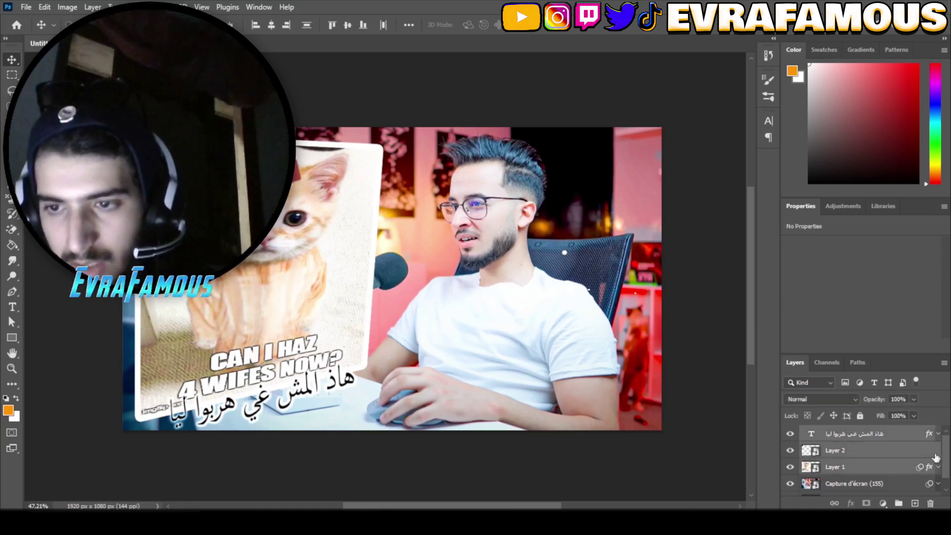
drag(944, 458, 946, 467)
scroll(946, 471, down, 1)
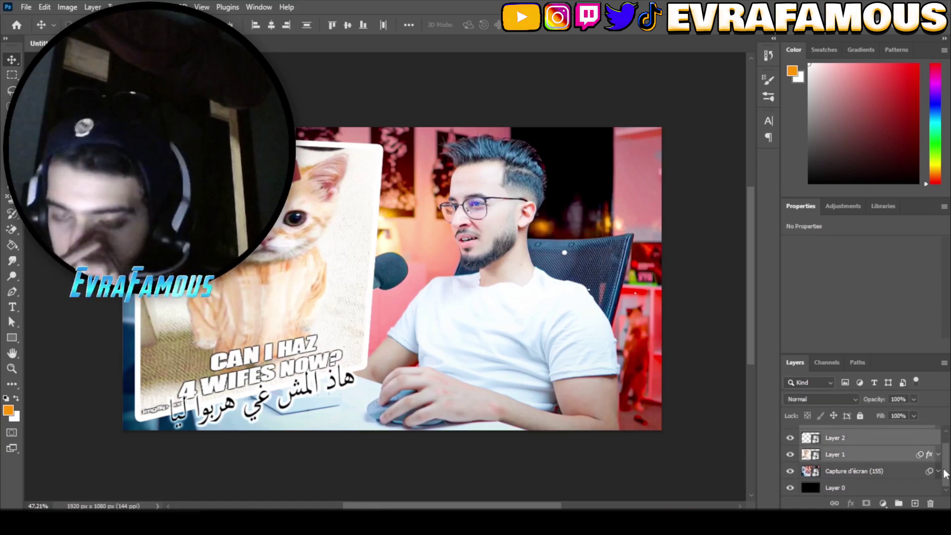
shift+click(898, 476)
shift+click(896, 487)
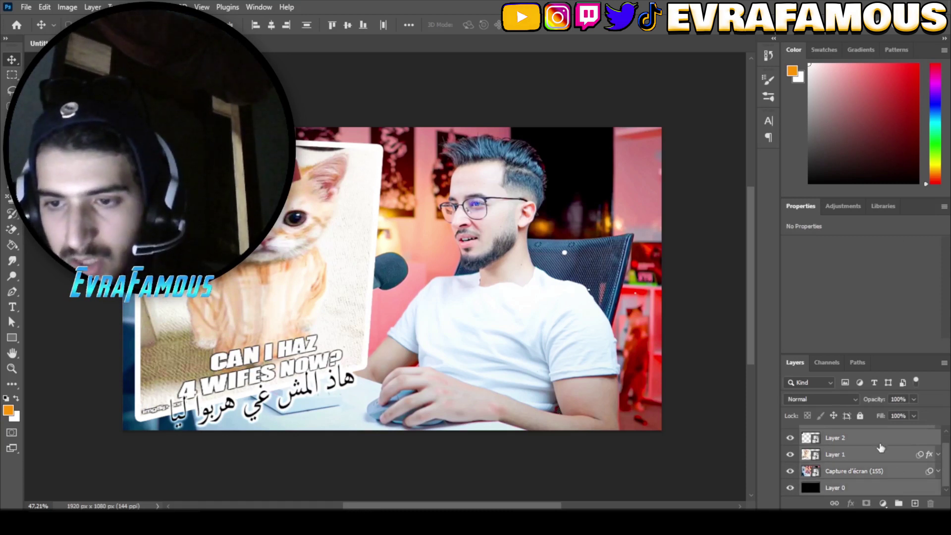
drag(947, 470, 948, 493)
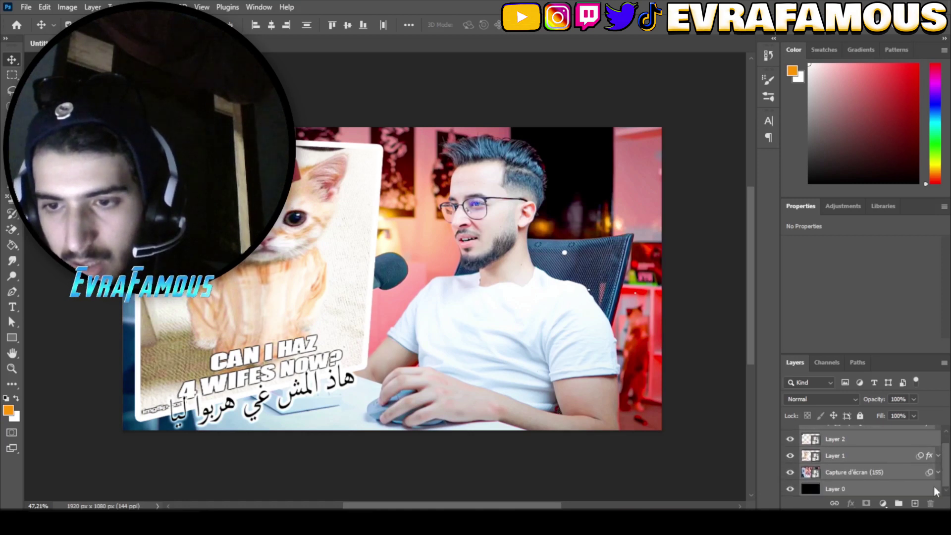
click(899, 504)
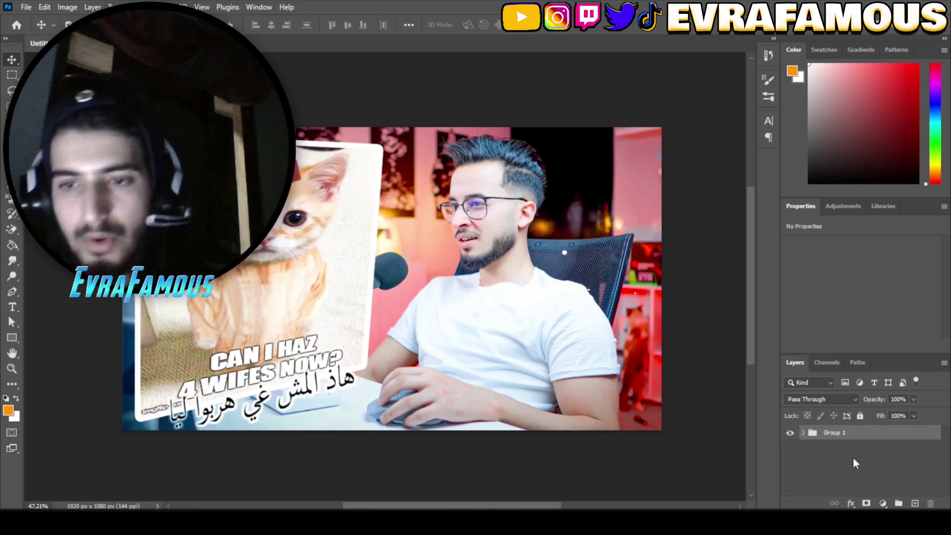
- Make a merged copy of Group 1 above the group and convert the copy to a smart object
click(843, 436)
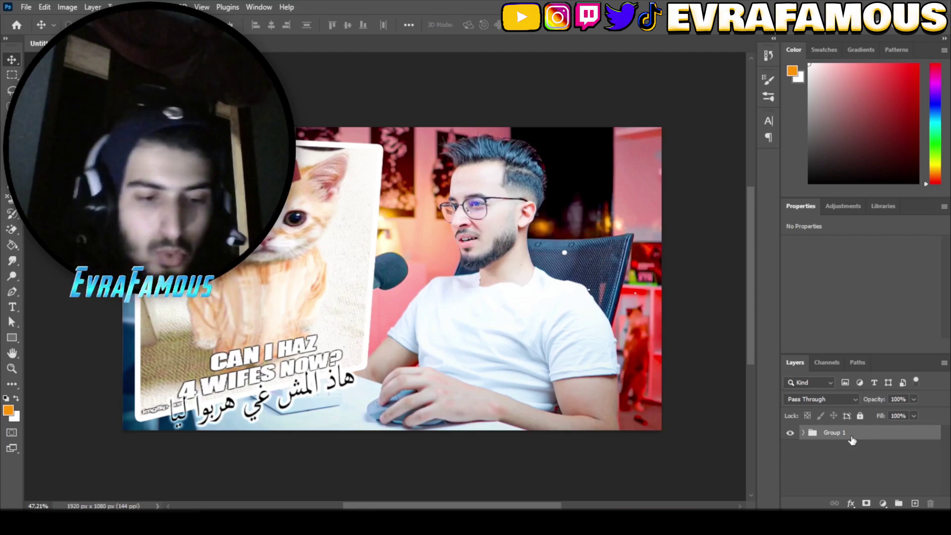
key(ctrl+alt+e)
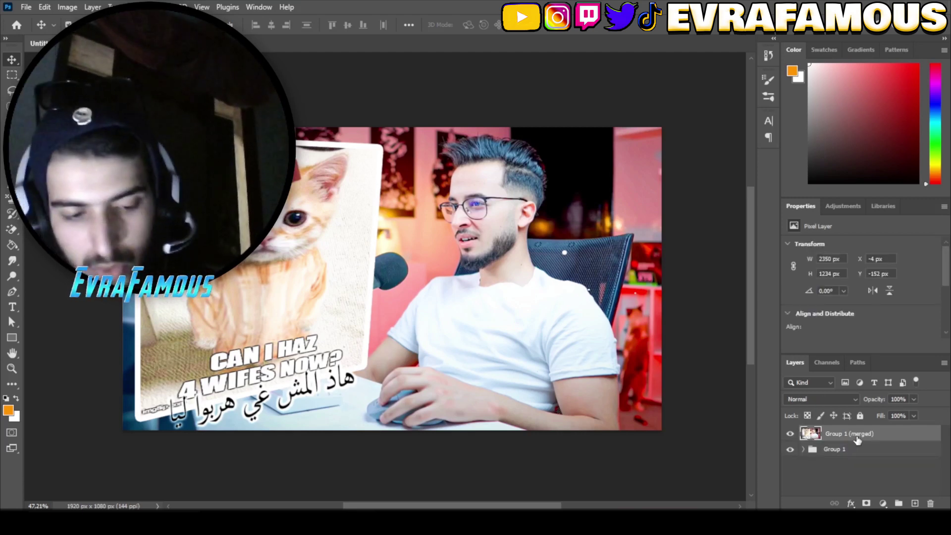
right_click(890, 438)
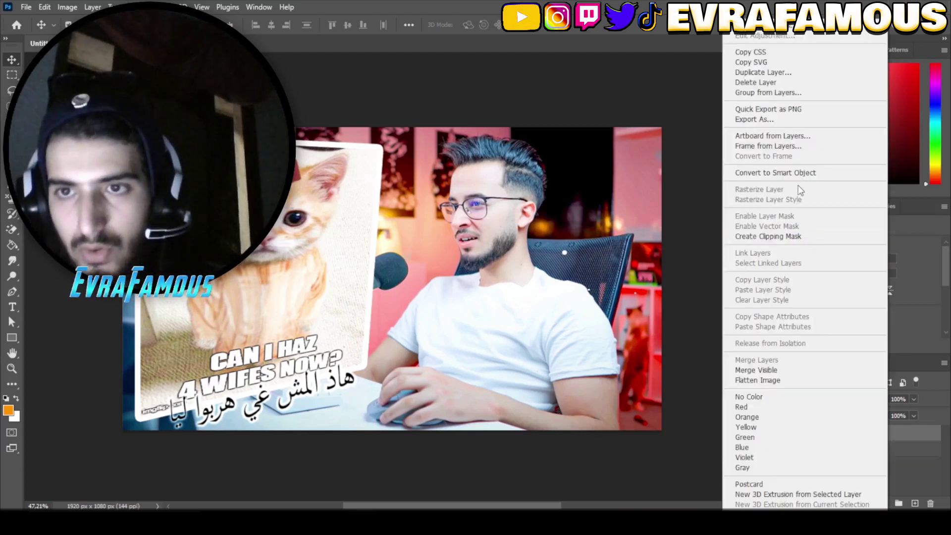
click(805, 173)
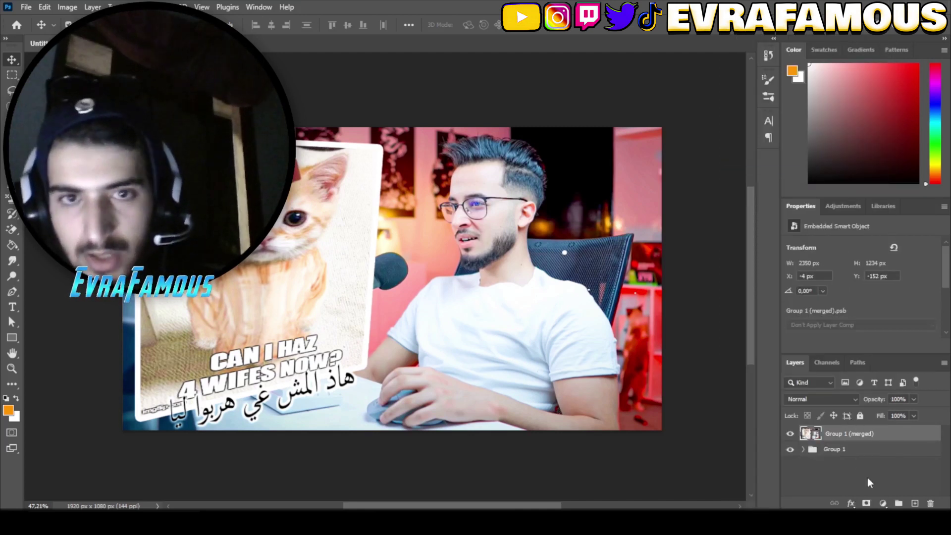
- Apply a Camera Raw filter to the merged layer with Exposure +0.05, Contrast -3, Whites +2, Blacks -10 and Texture +22
click(12, 368)
drag(437, 429, 422, 458)
click(15, 59)
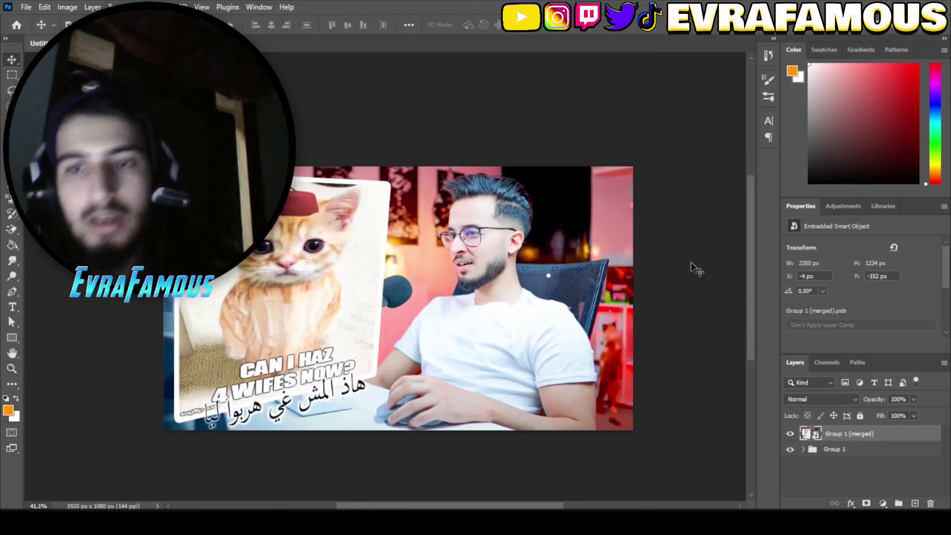
click(182, 7)
mouse_move(161, 7)
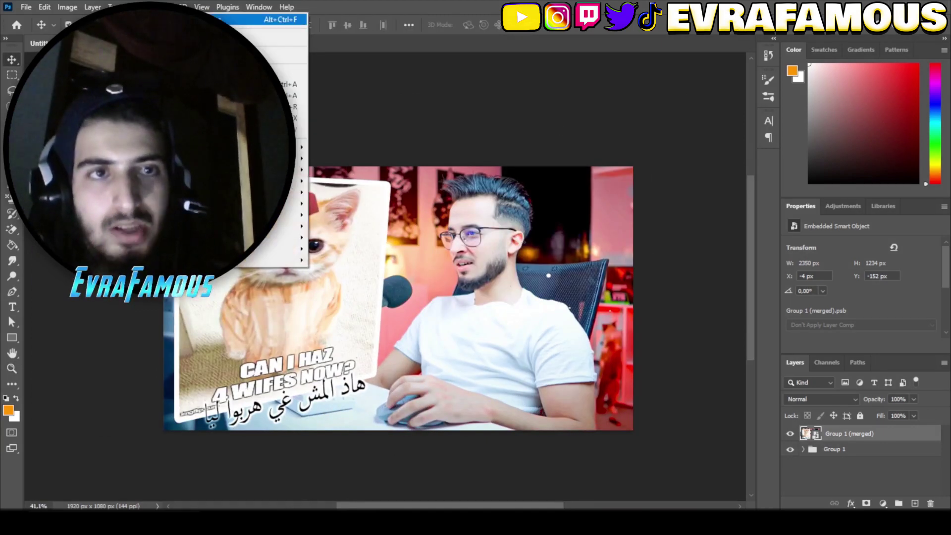
click(198, 19)
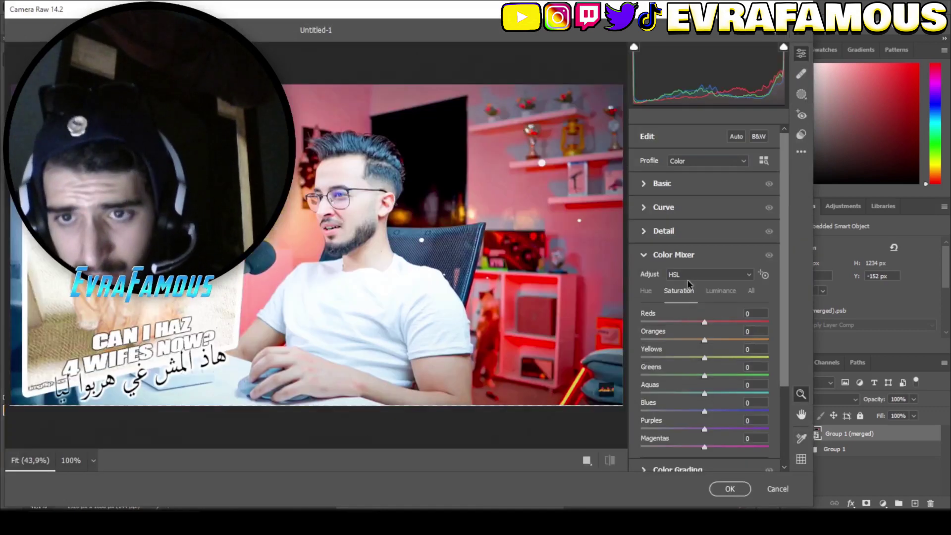
click(647, 257)
click(644, 184)
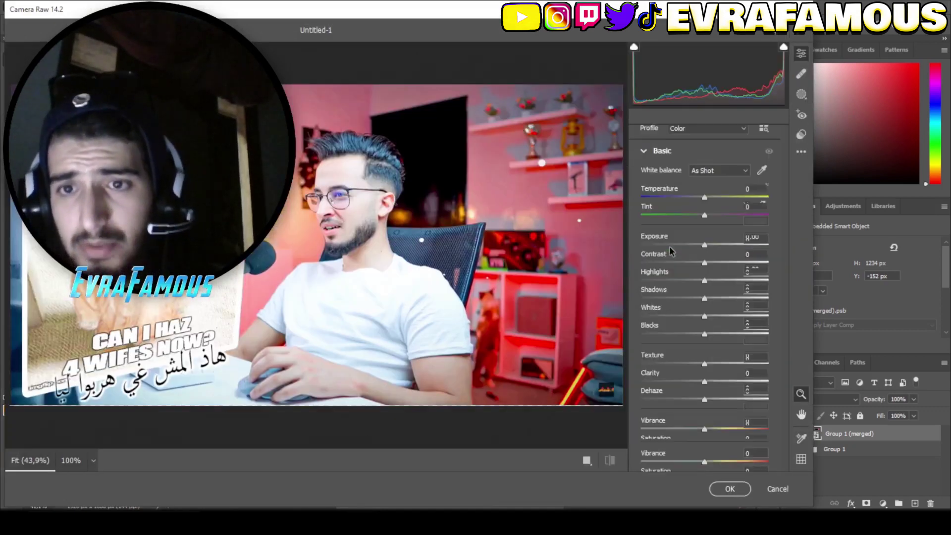
drag(701, 246, 707, 270)
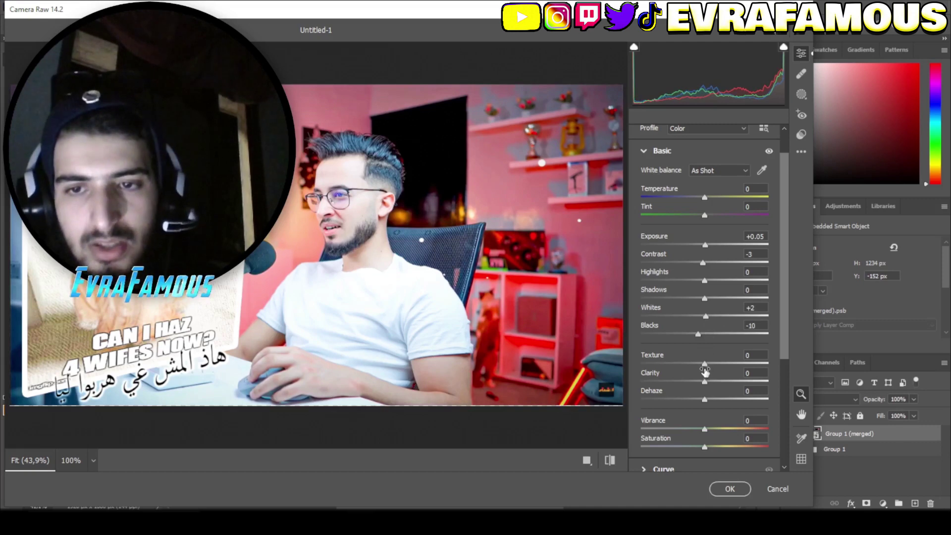
drag(705, 371, 717, 366)
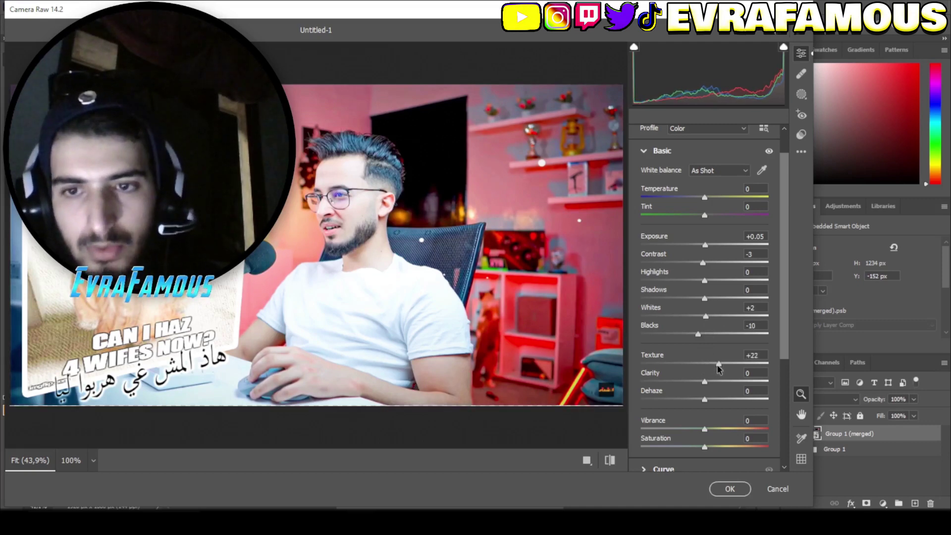
click(730, 489)
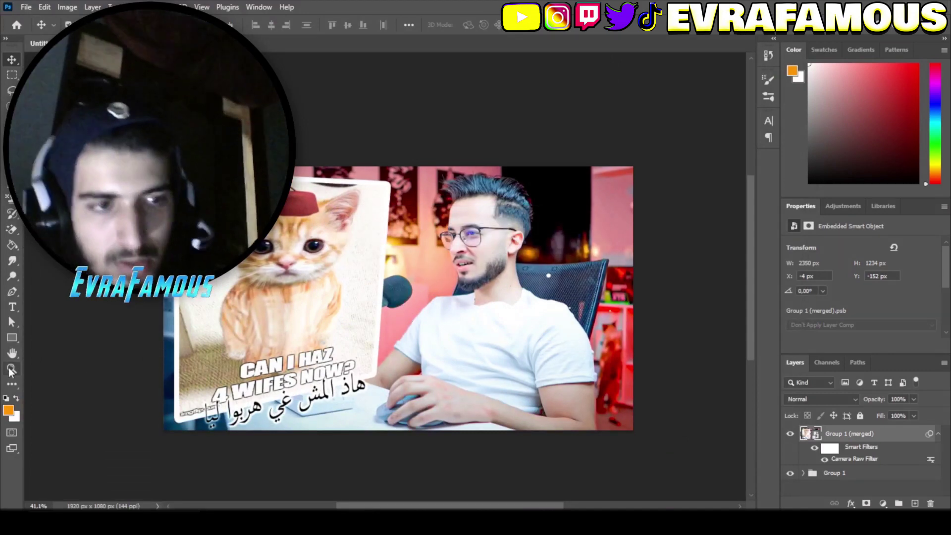
- Collapse the smart filter list of the Group 1 (merged) layer and select that layer
click(12, 369)
drag(310, 430, 344, 446)
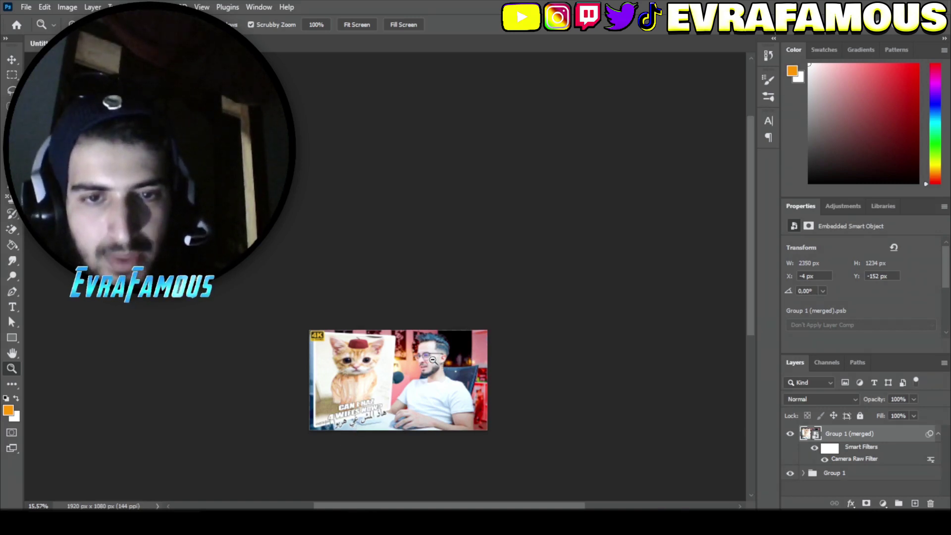
drag(435, 365, 484, 402)
key(v)
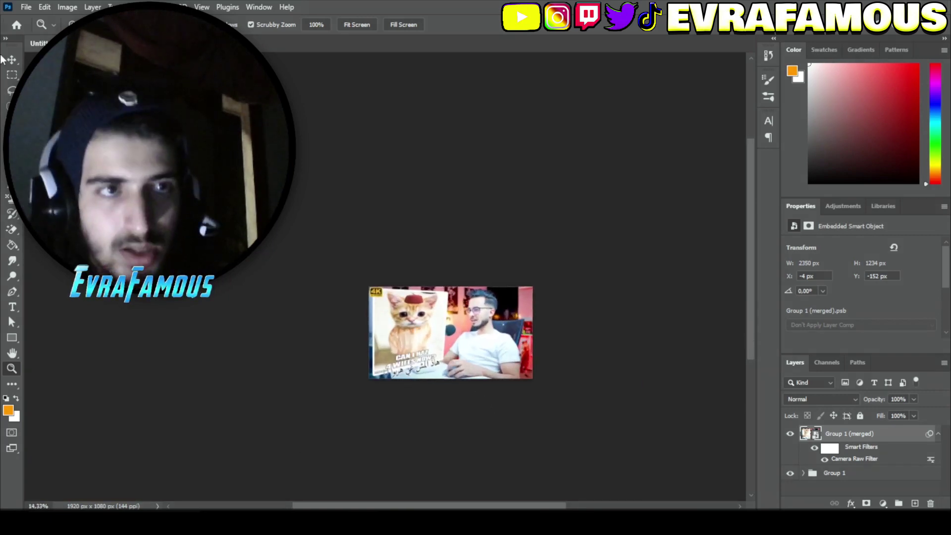
click(938, 434)
click(870, 449)
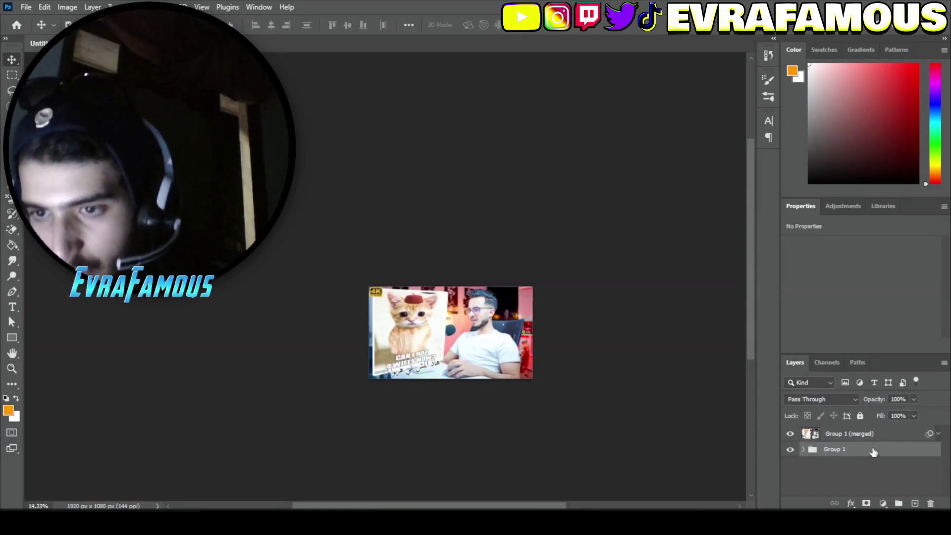
click(871, 439)
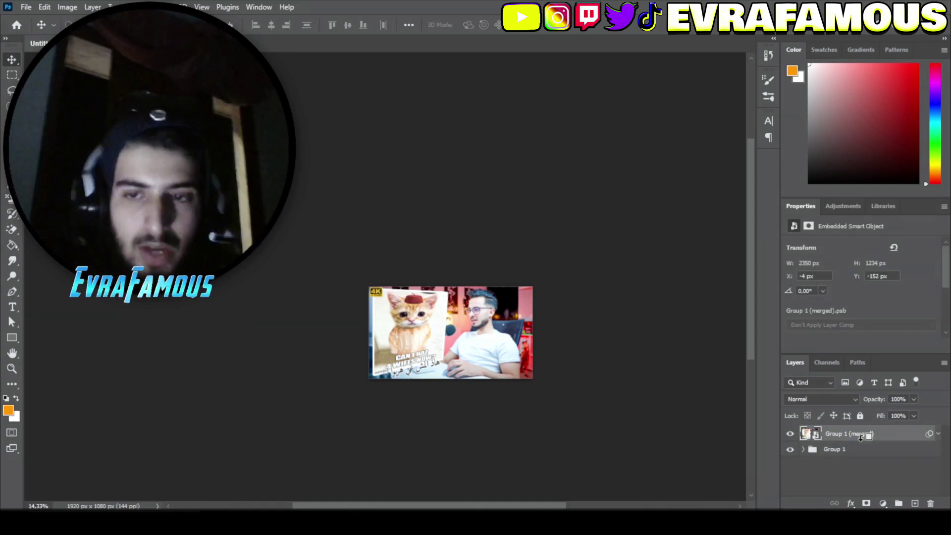
- Export the thumbnail as a JPG with Great quality under the file name EL VASTO 2
key(alt+shift+ctrl+w)
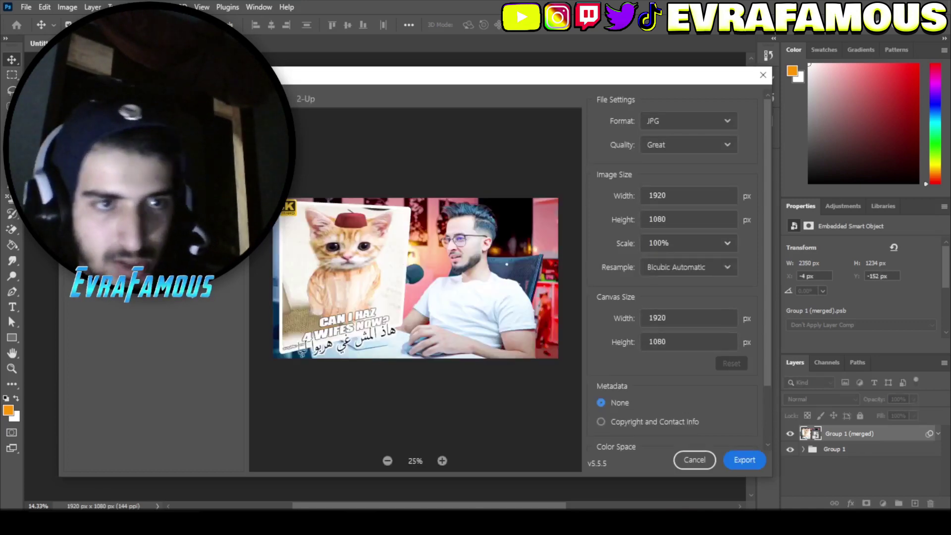
click(690, 148)
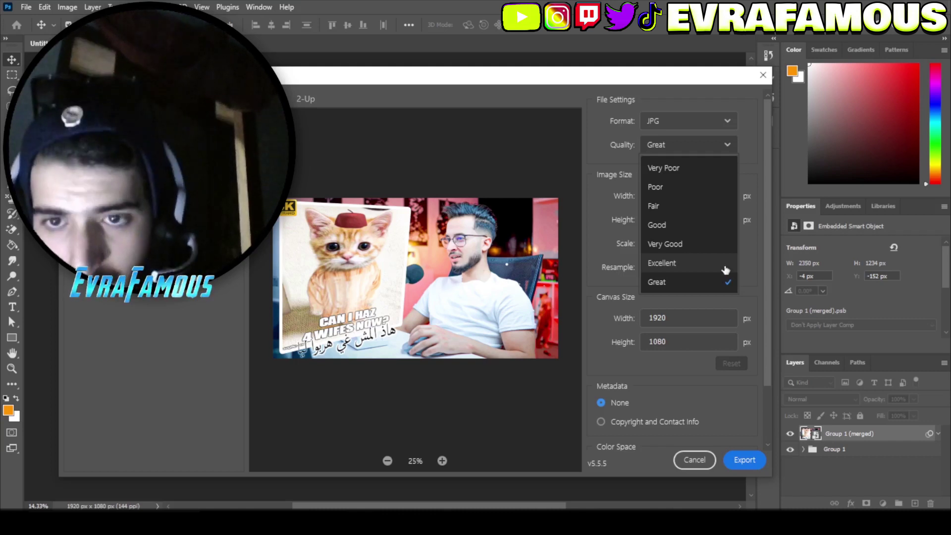
click(669, 264)
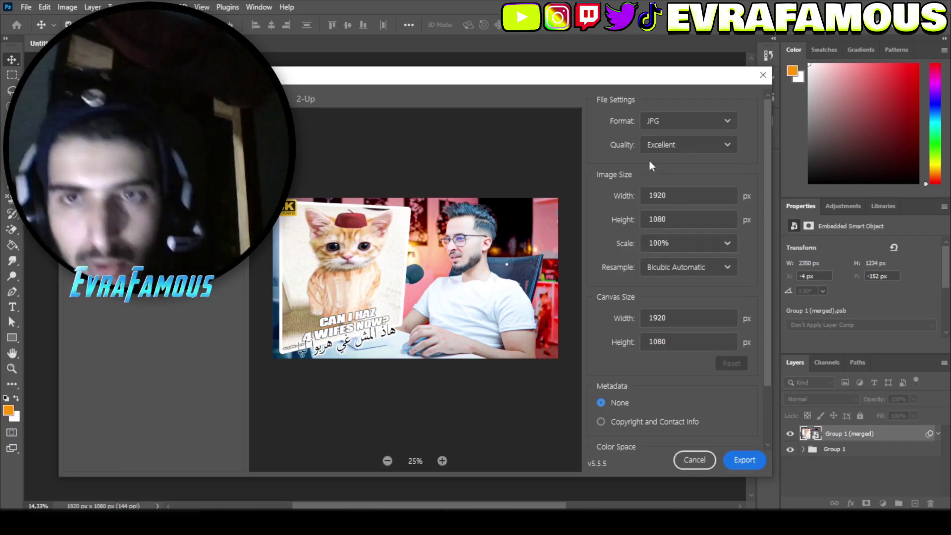
click(695, 144)
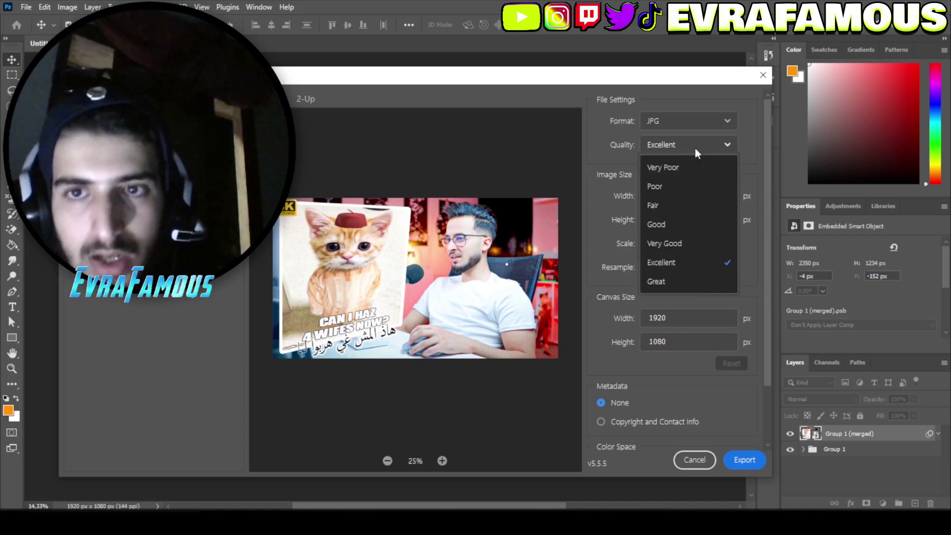
click(677, 281)
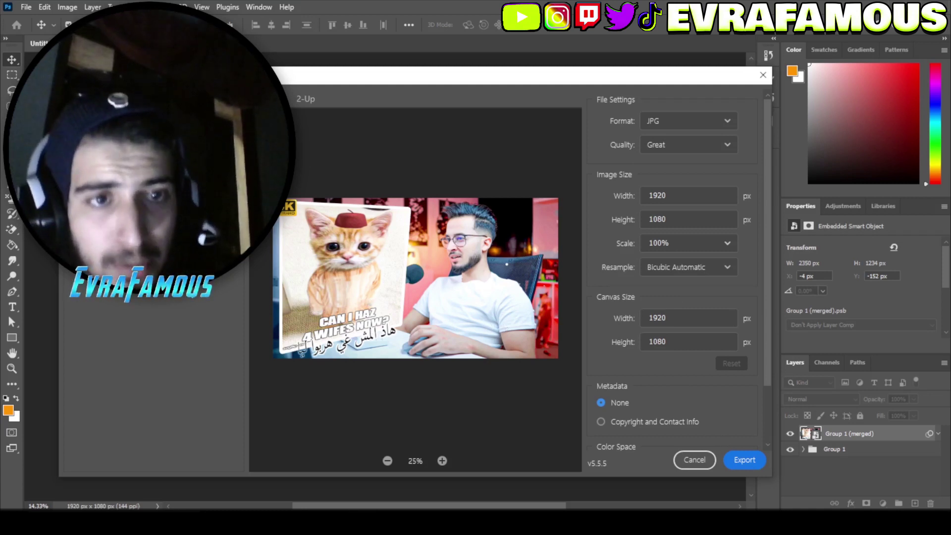
click(744, 460)
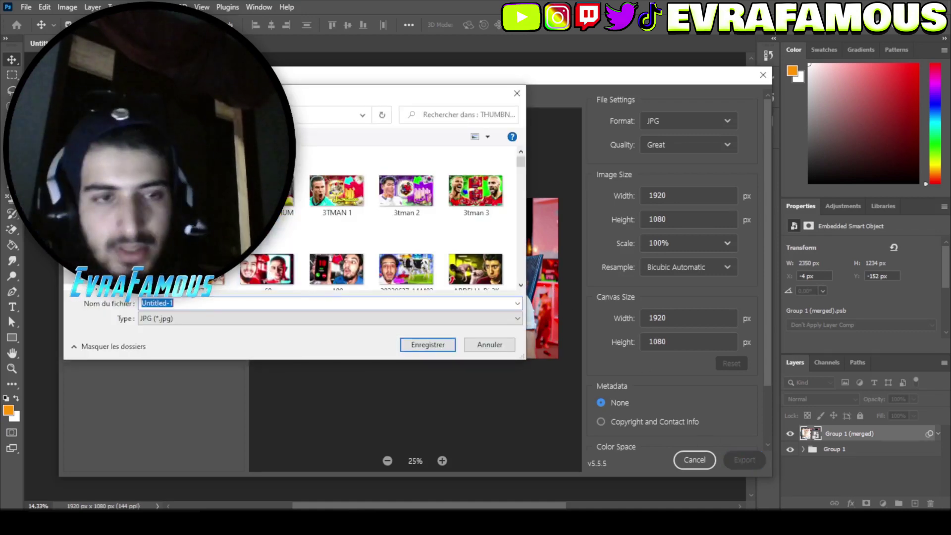
text(EL VAS)
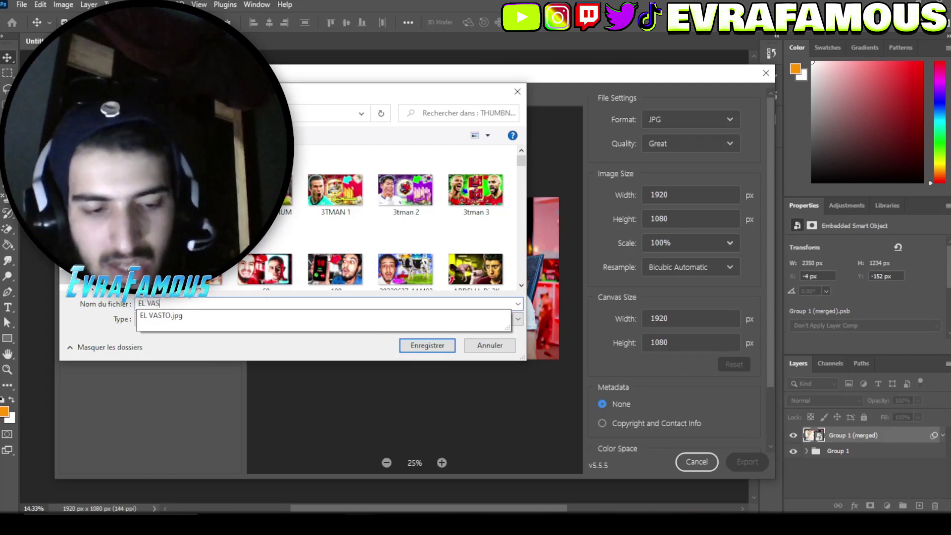
text(TO 2)
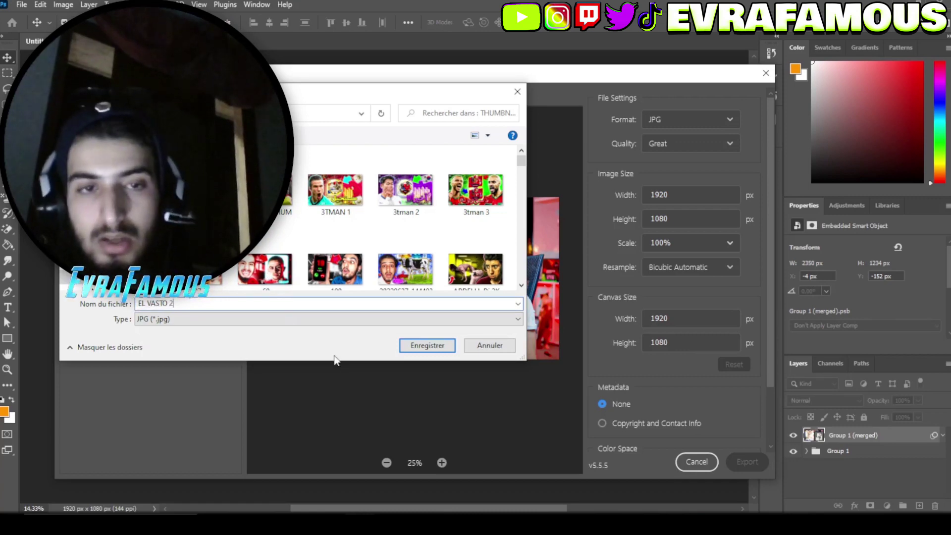
click(429, 351)
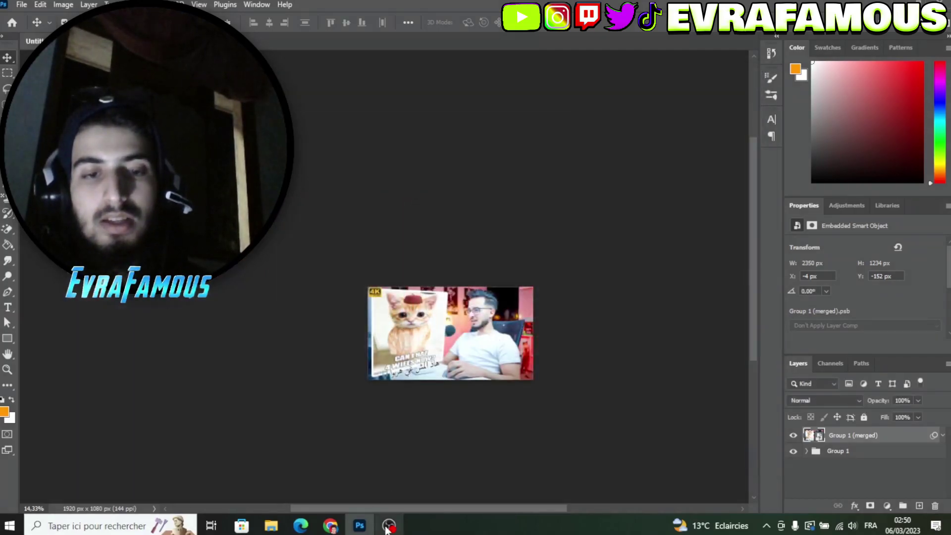
- Switch to File Explorer, find EL VASTO 2.jpg in the THUMBNAIL folder under Images, and examine the exported picture at full screen
mouse_move(388, 529)
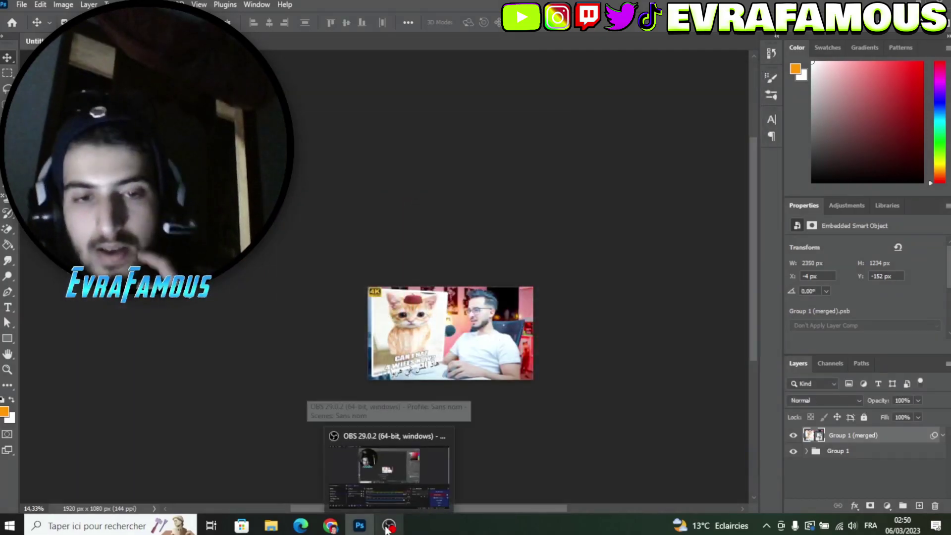
mouse_move(332, 527)
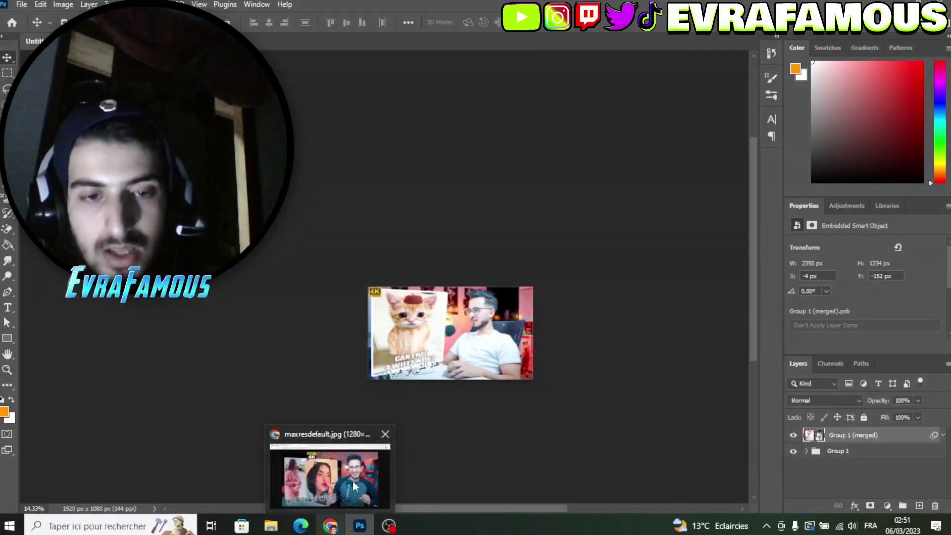
click(270, 525)
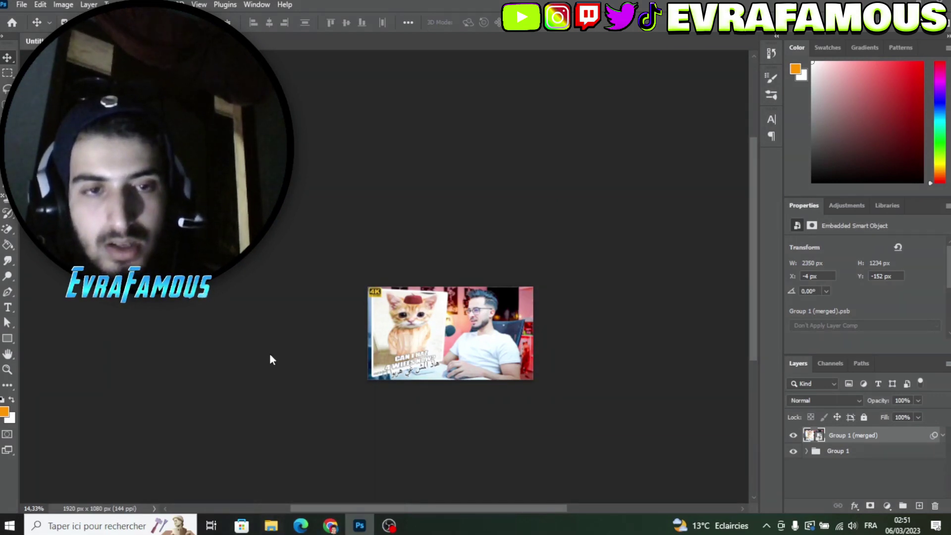
double_click(336, 113)
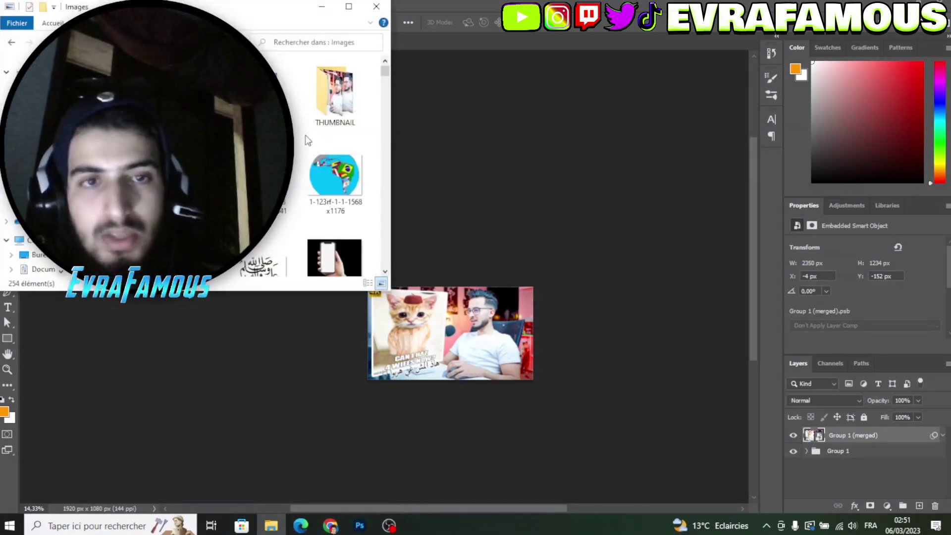
double_click(335, 99)
click(333, 43)
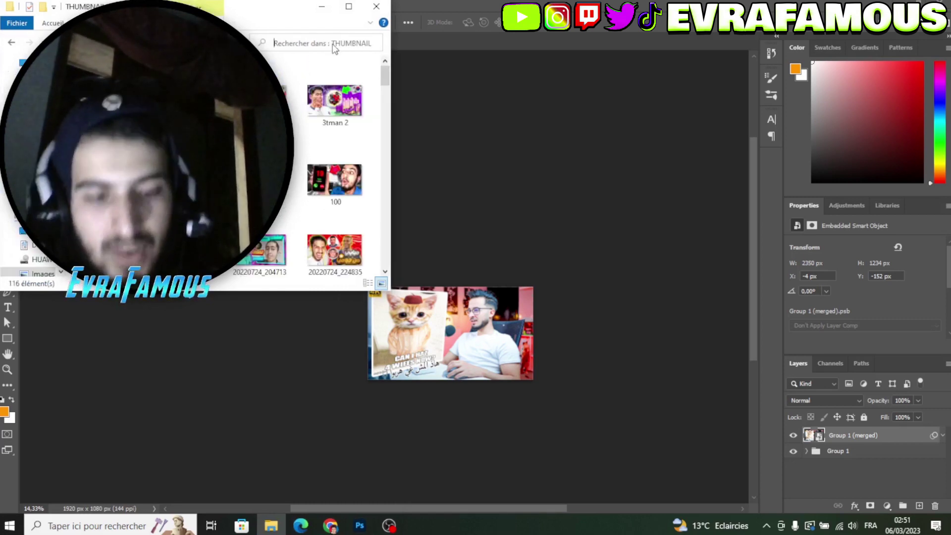
text(EL vAS)
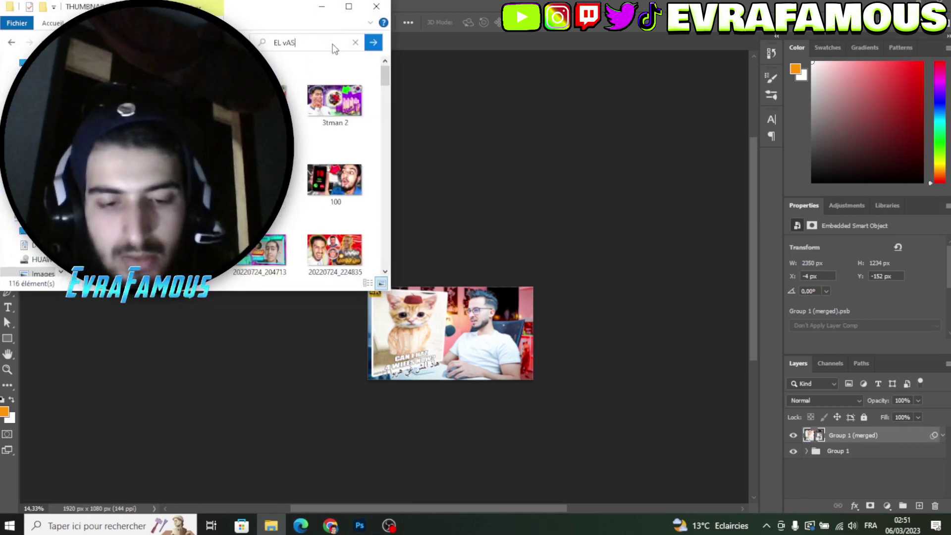
text(TO)
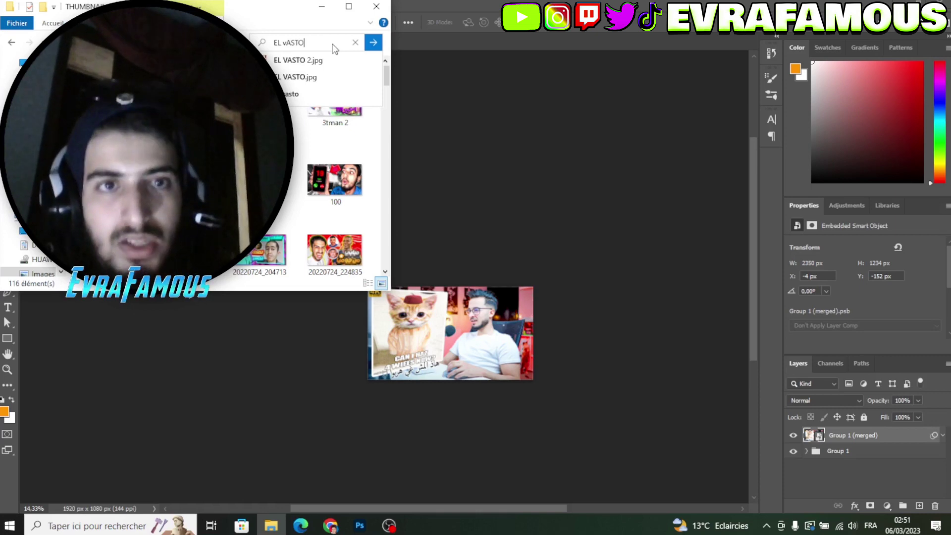
click(312, 60)
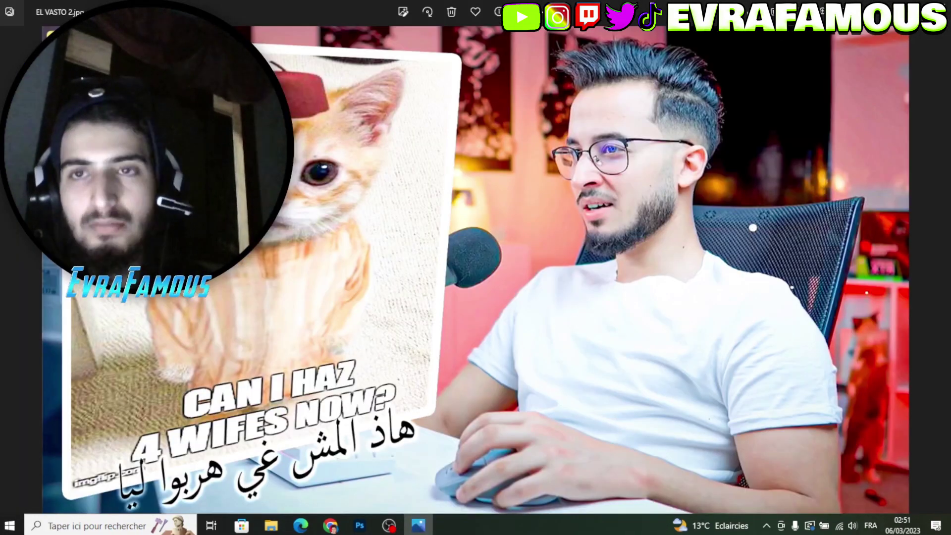
click(752, 10)
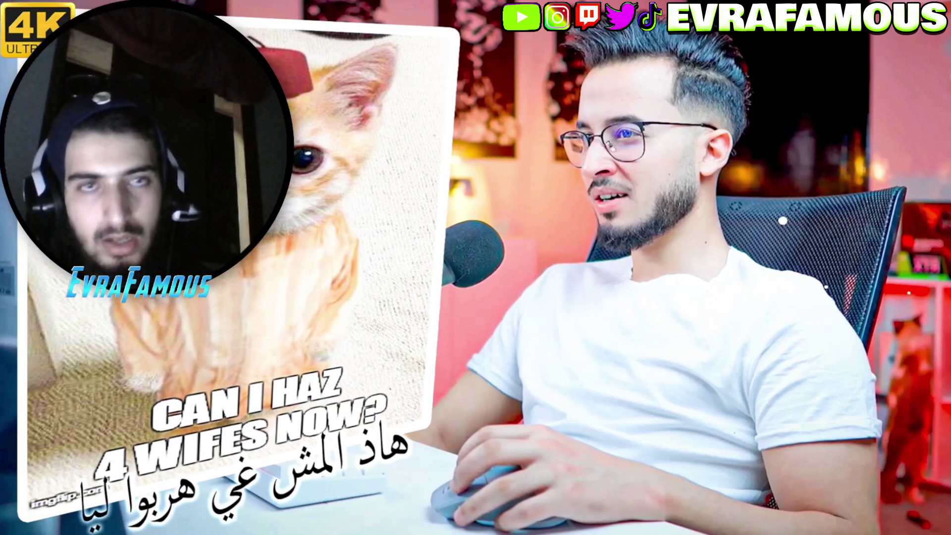
key(Escape)
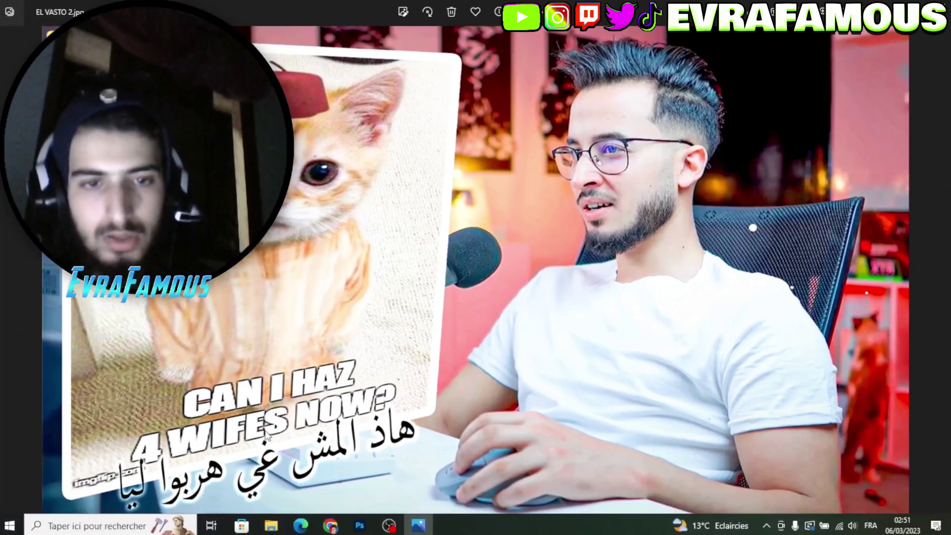
- Switch to Chrome and view the reference thumbnail maxresdefault.jpg at full screen for comparison
click(329, 524)
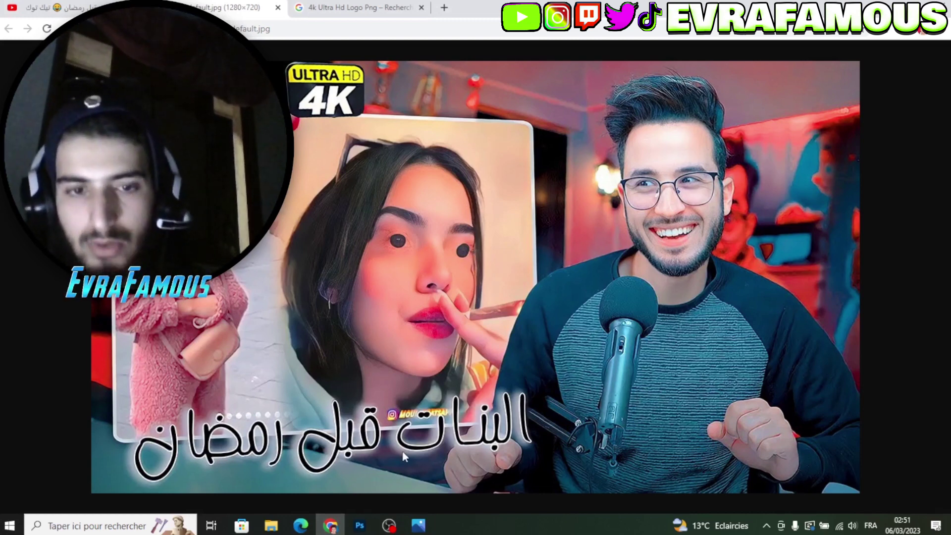
click(939, 29)
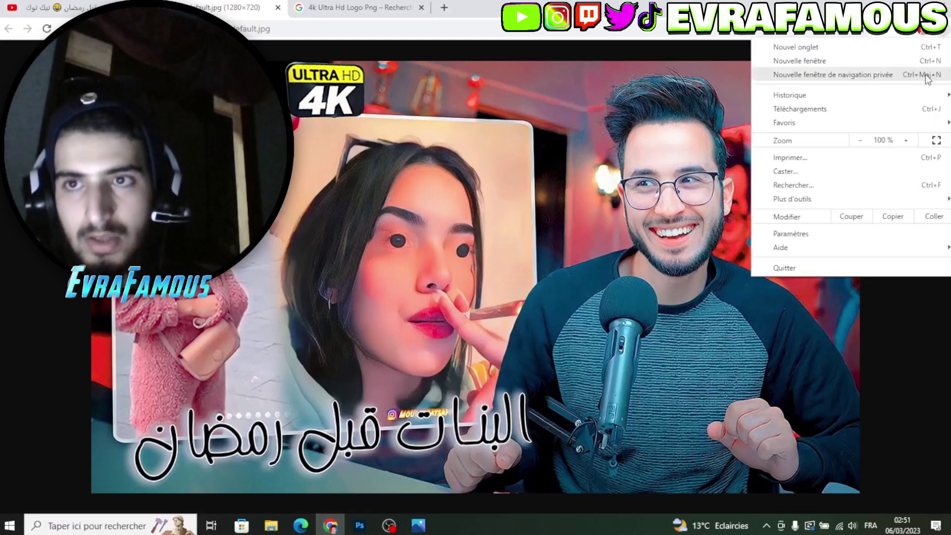
click(936, 140)
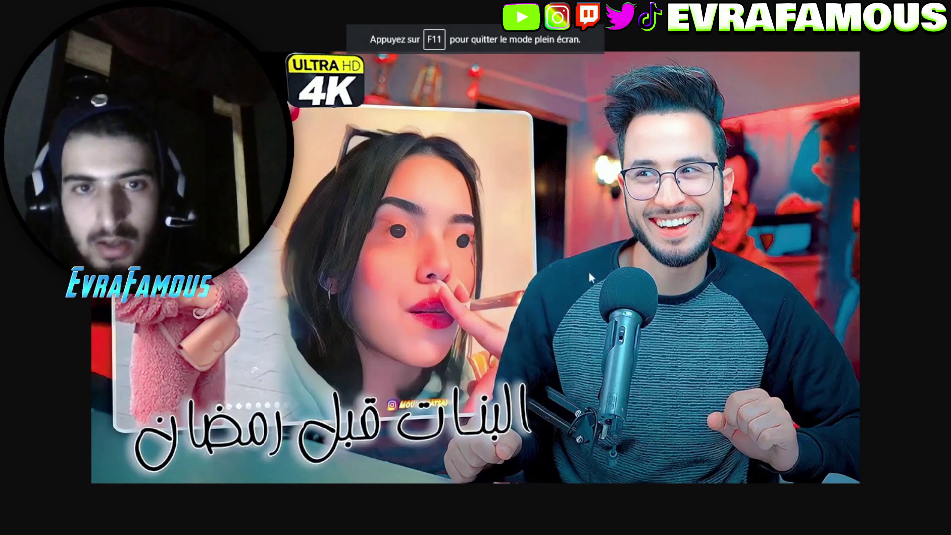